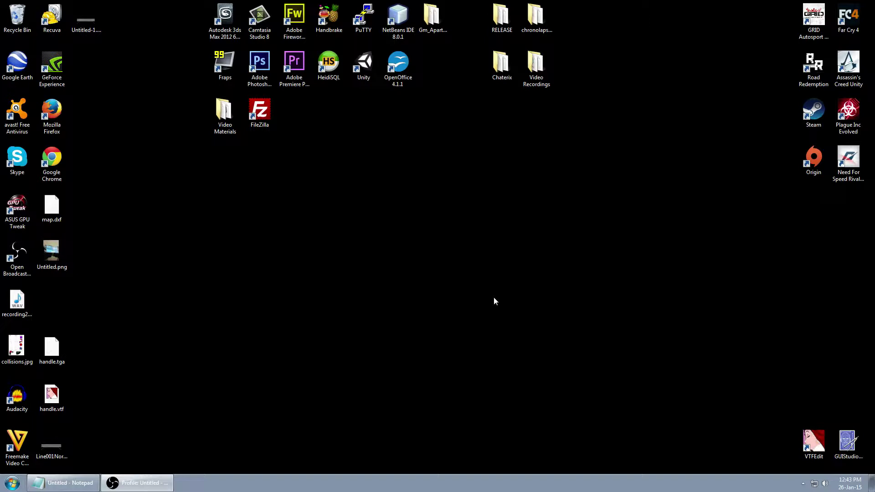
pyautogui.doubleClick(51, 111)
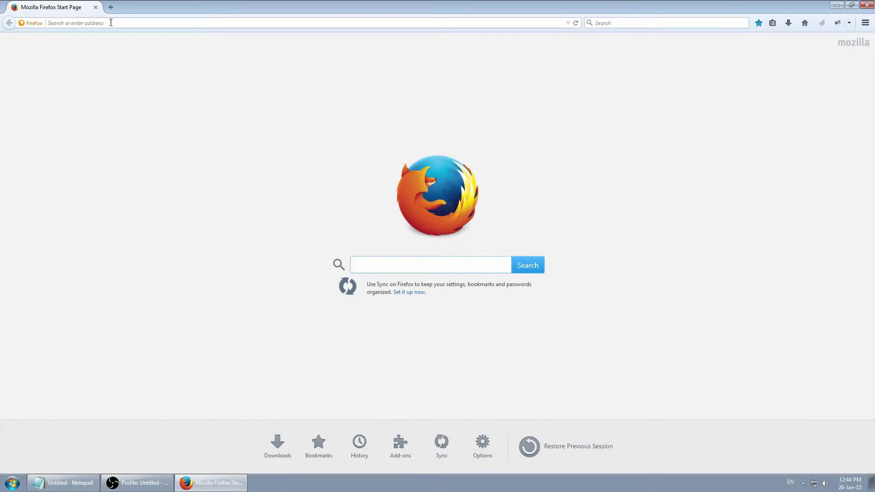
pyautogui.click(111, 22)
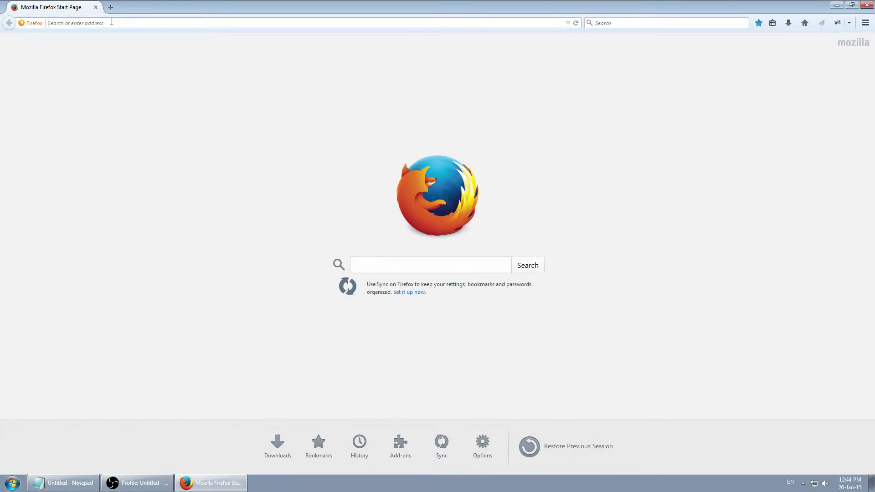
pyautogui.write('www.000webhost.com')
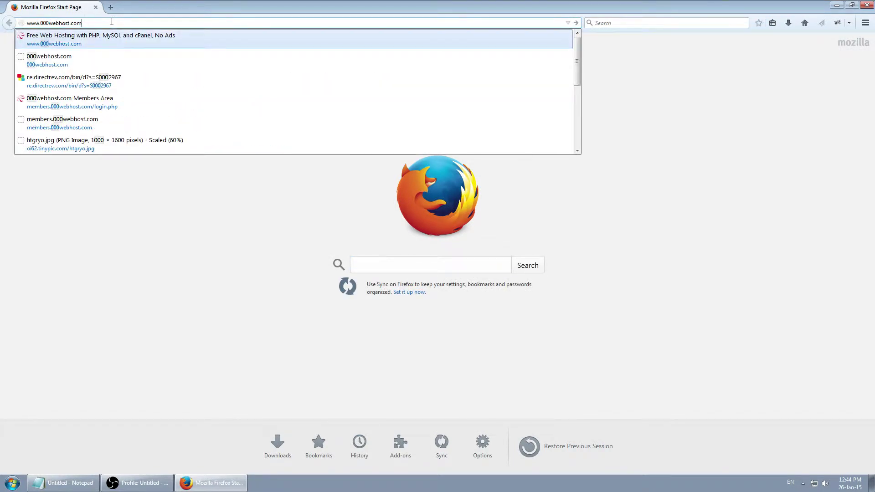
pyautogui.press('Return')
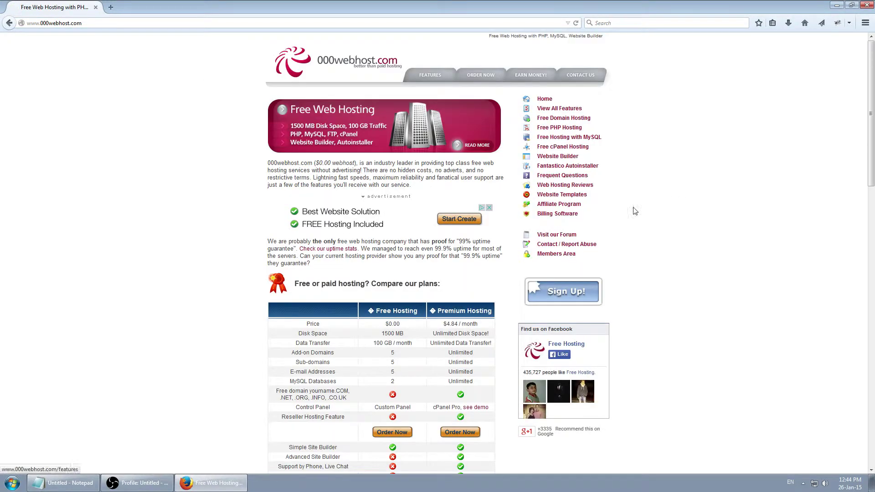
pyautogui.click(559, 255)
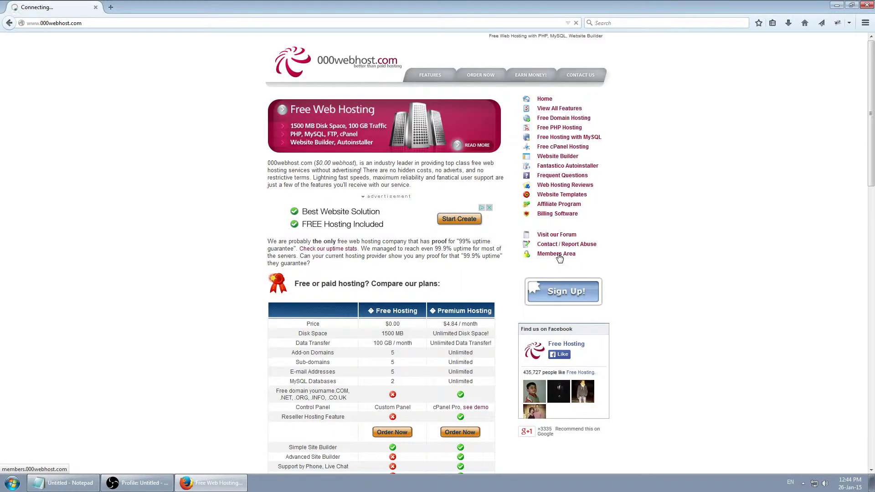
pyautogui.click(353, 204)
pyautogui.write('spiv')
pyautogui.click(324, 225)
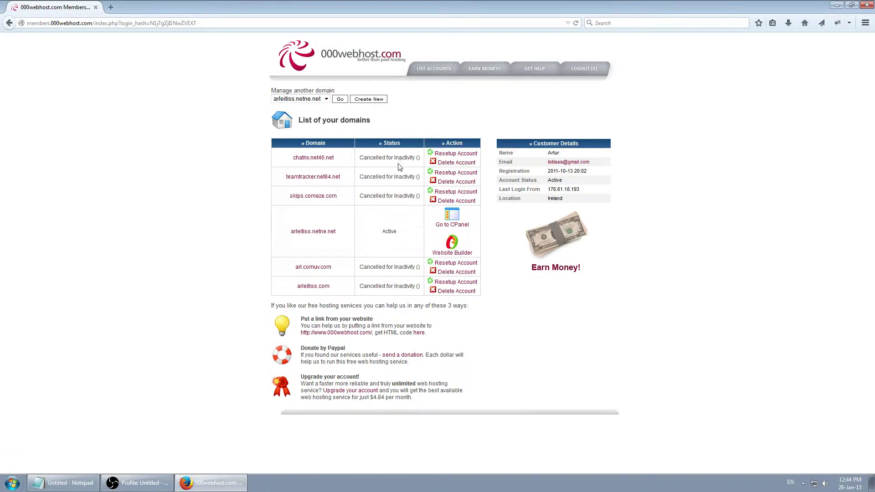
# Review the statuses of the existing domains in the hosted domain list.
pyautogui.moveTo(420, 196); pyautogui.dragTo(364, 196)
pyautogui.click(385, 197)
pyautogui.moveTo(359, 157); pyautogui.dragTo(408, 158)
pyautogui.moveTo(381, 232); pyautogui.dragTo(407, 232)
pyautogui.click(404, 233)
pyautogui.moveTo(385, 235); pyautogui.dragTo(406, 236)
pyautogui.click(401, 236)
pyautogui.click(314, 100)
pyautogui.click(310, 105)
# Start a new account with free subdomain tutorialparts and a password, and submit it.
pyautogui.click(365, 101)
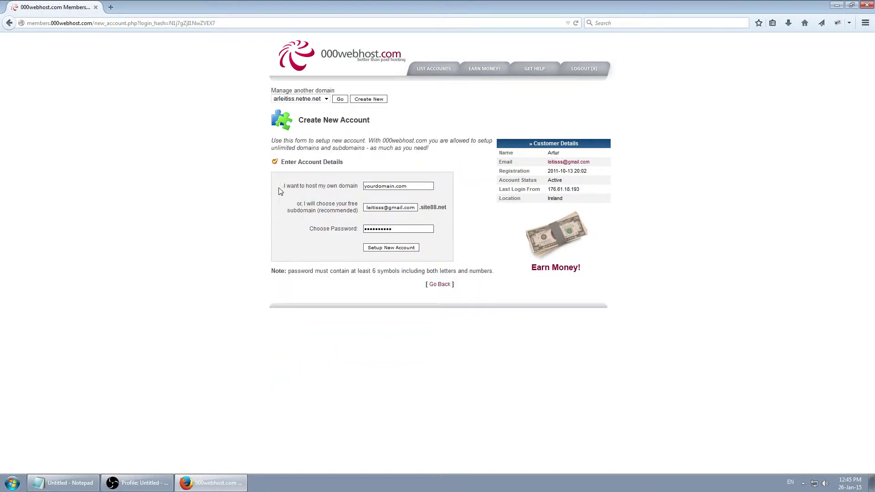
pyautogui.moveTo(411, 187); pyautogui.dragTo(368, 186)
pyautogui.press('BackSpace')
pyautogui.tripleClick(415, 208)
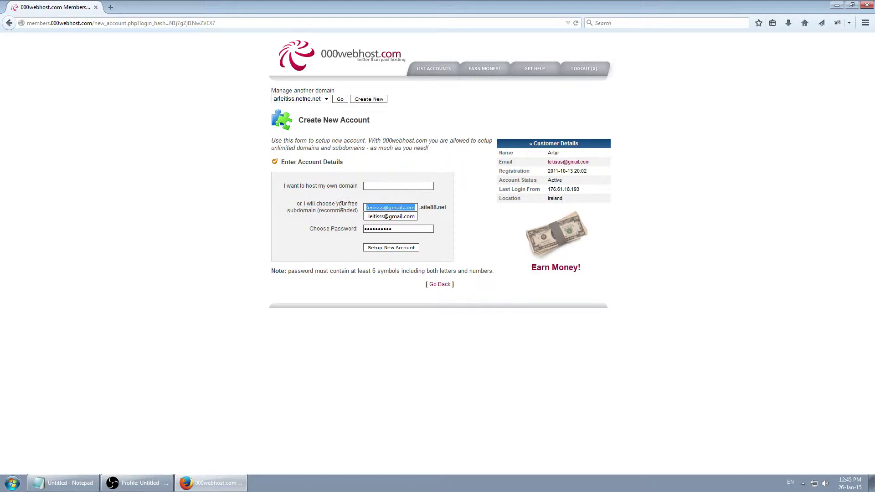
pyautogui.press('BackSpace')
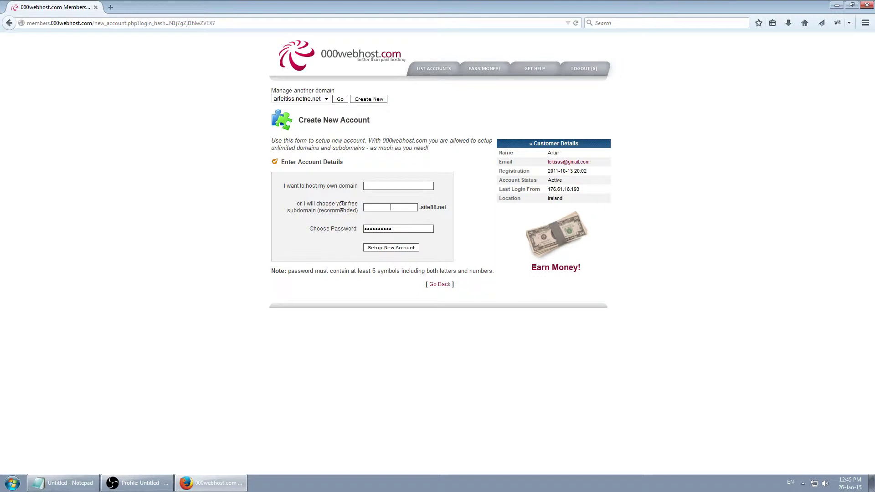
pyautogui.write('tutorialparts')
pyautogui.moveTo(396, 229); pyautogui.dragTo(314, 228)
pyautogui.write('•••••••••••••')
pyautogui.click(391, 247)
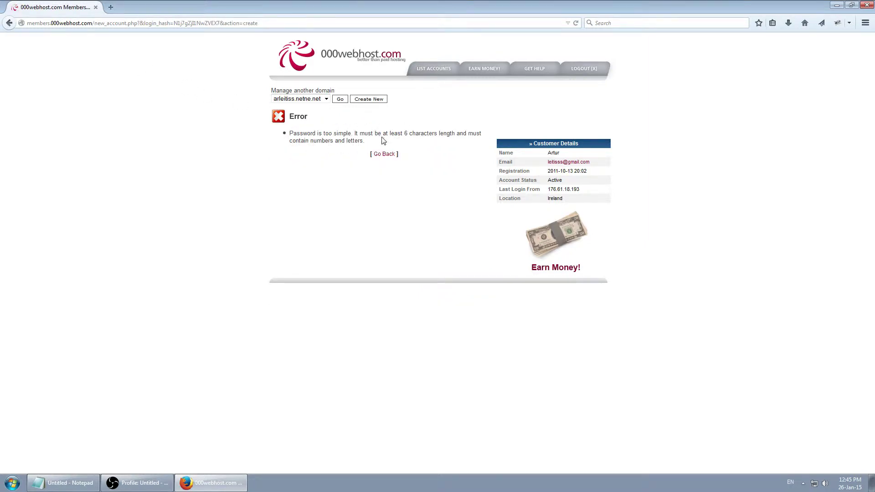
# After the too-simple password error, go back and enter a longer password.
pyautogui.moveTo(374, 134); pyautogui.dragTo(437, 134)
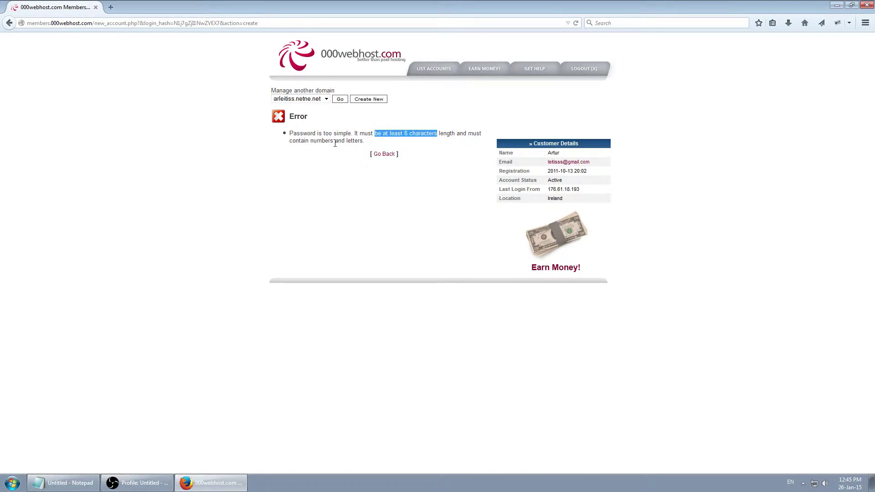
pyautogui.click(386, 154)
pyautogui.click(391, 228)
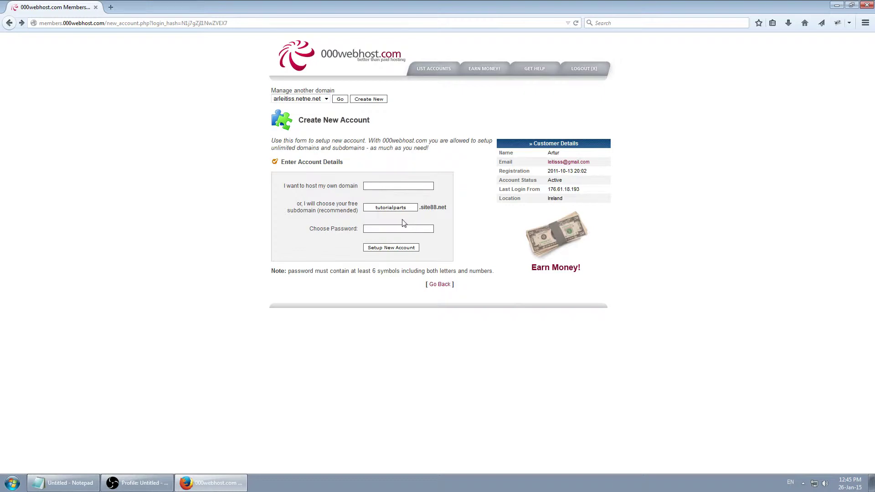
pyautogui.write('•••••••••••')
# Set up the tutorialparts.site88.net account and review its domain, username and password.
pyautogui.click(387, 249)
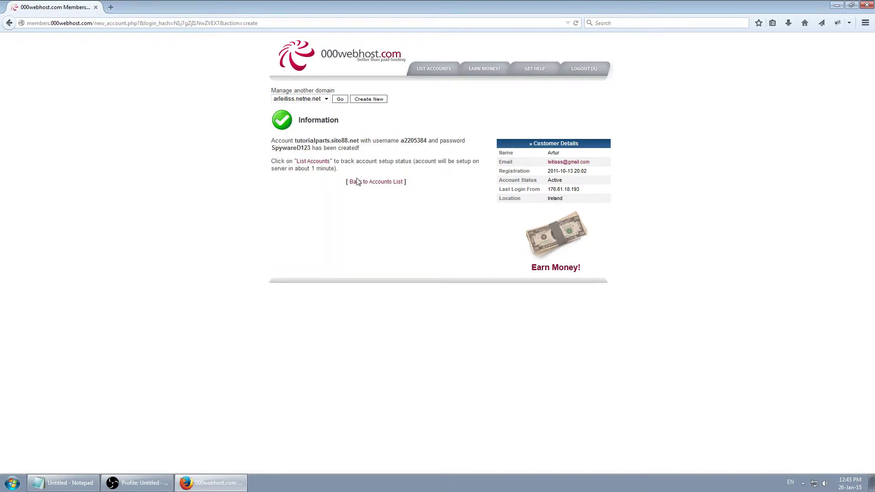
pyautogui.moveTo(312, 148); pyautogui.dragTo(272, 150)
pyautogui.click(355, 151)
pyautogui.moveTo(294, 141); pyautogui.dragTo(360, 141)
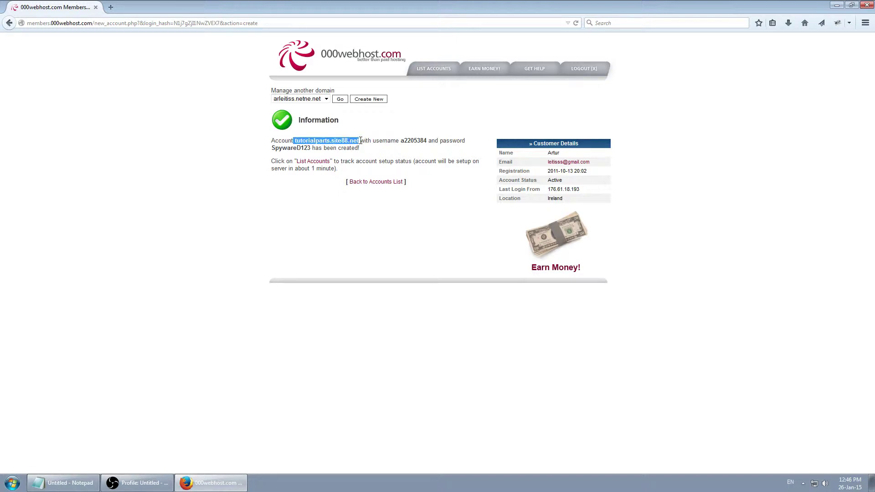
pyautogui.click(301, 141)
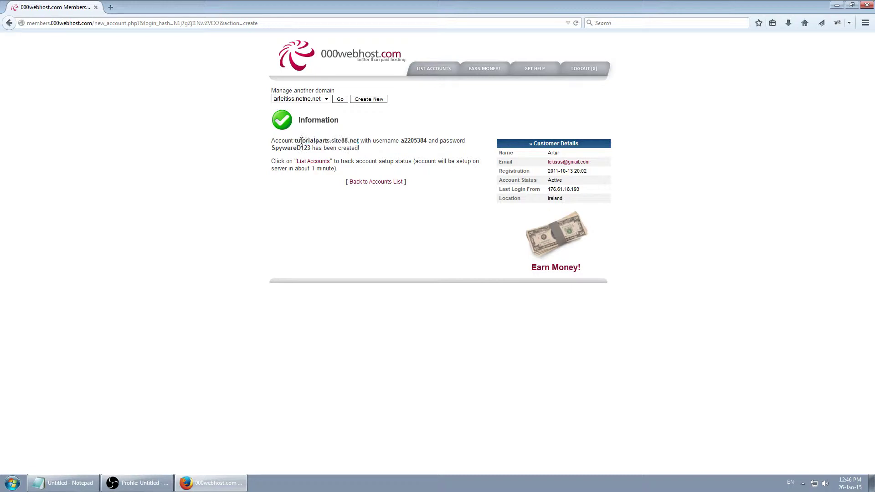
pyautogui.moveTo(400, 140); pyautogui.dragTo(430, 140)
pyautogui.moveTo(271, 148); pyautogui.dragTo(300, 148)
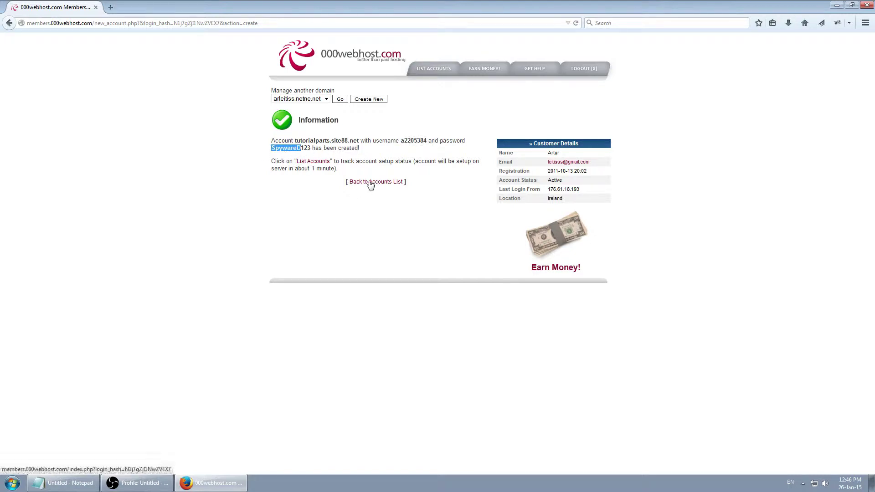
# Return to the accounts list and refresh until tutorialparts.site88.net shows Active.
pyautogui.click(371, 183)
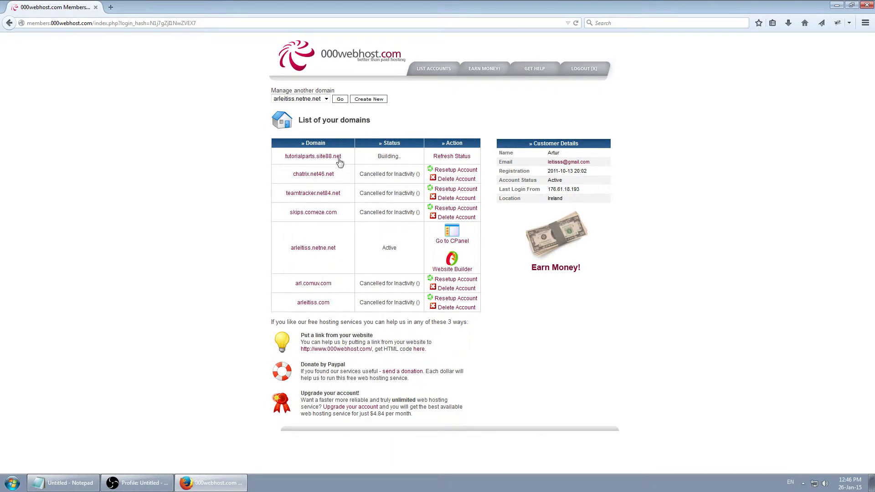
pyautogui.moveTo(367, 158); pyautogui.dragTo(415, 160)
pyautogui.click(453, 157)
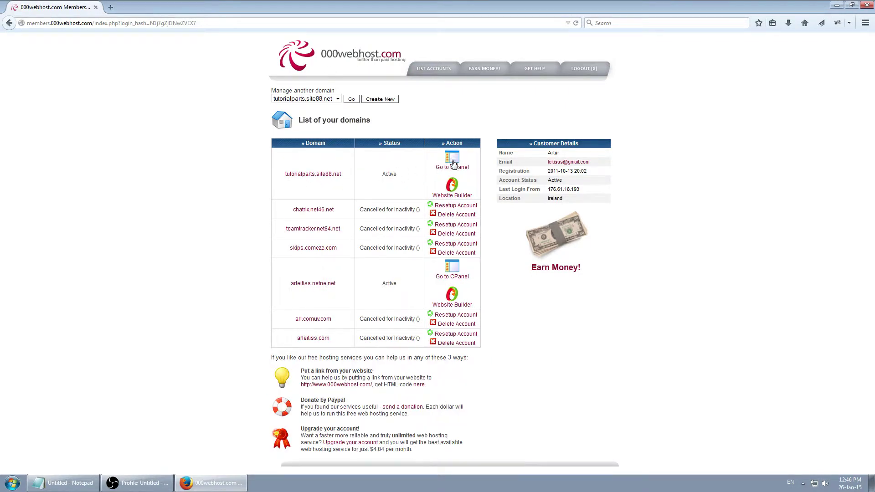
# View FTP details in the tutorialparts.site88.net control panel, then minimise Firefox.
pyautogui.click(453, 159)
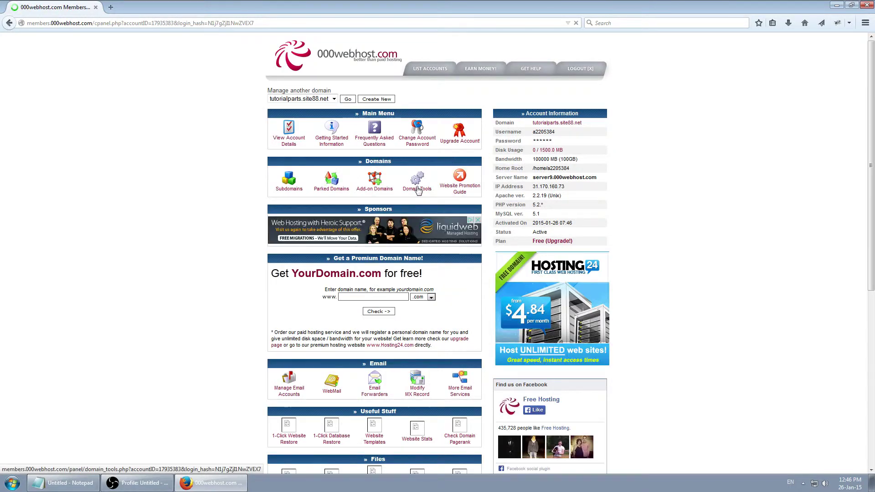
pyautogui.scroll(-2, 249, 217)
pyautogui.scroll(-5, 249, 217)
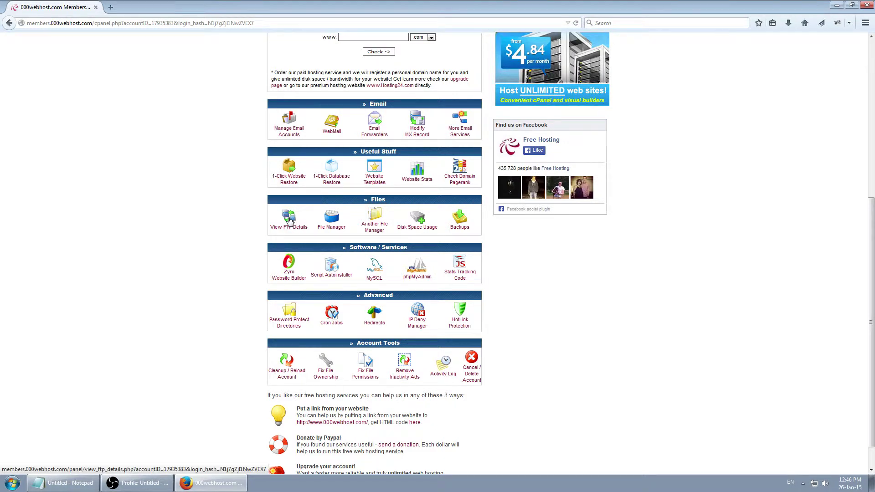
pyautogui.click(289, 220)
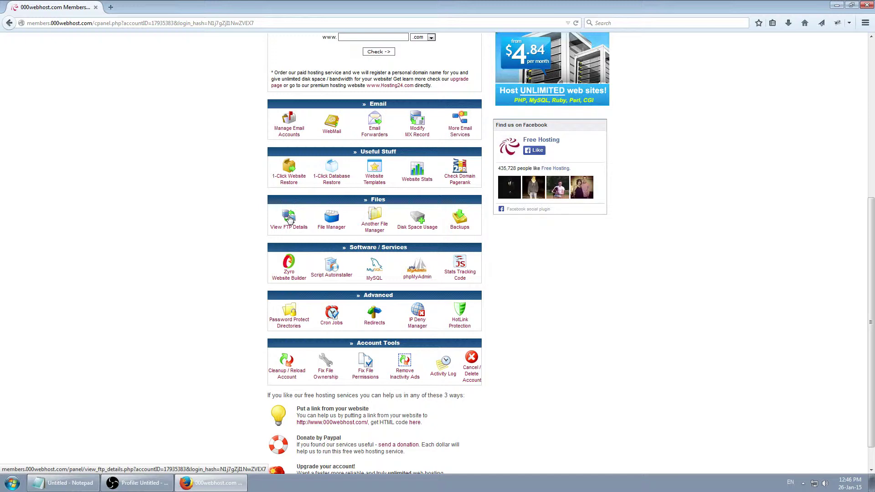
pyautogui.click(289, 219)
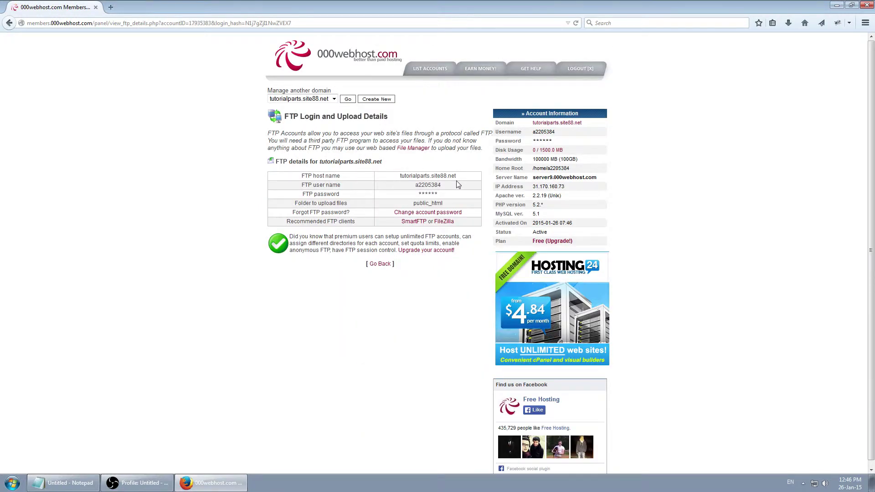
pyautogui.click(840, 7)
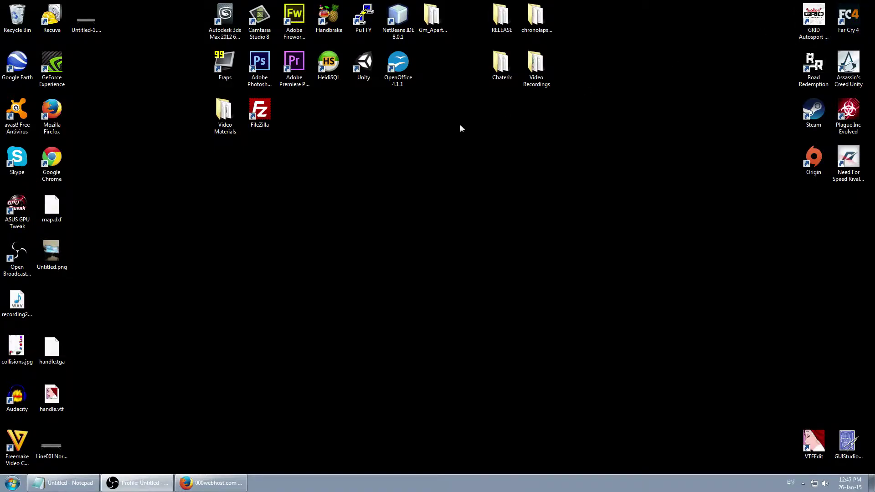
# Launch FileZilla, dismiss its update notice, and line up the FTP details page.
pyautogui.doubleClick(264, 119)
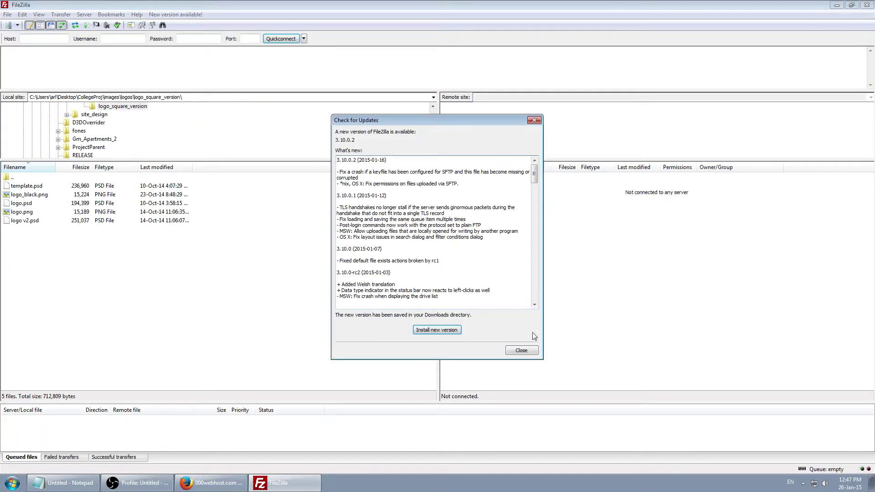
pyautogui.click(531, 350)
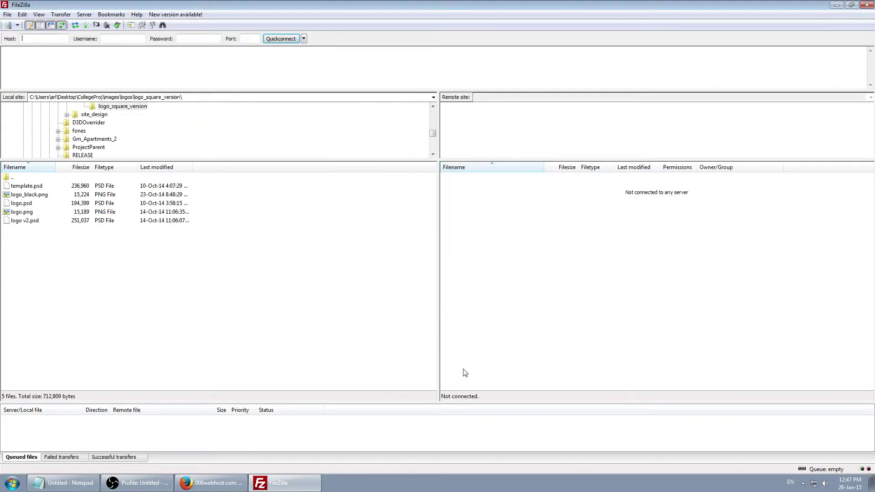
pyautogui.click(214, 483)
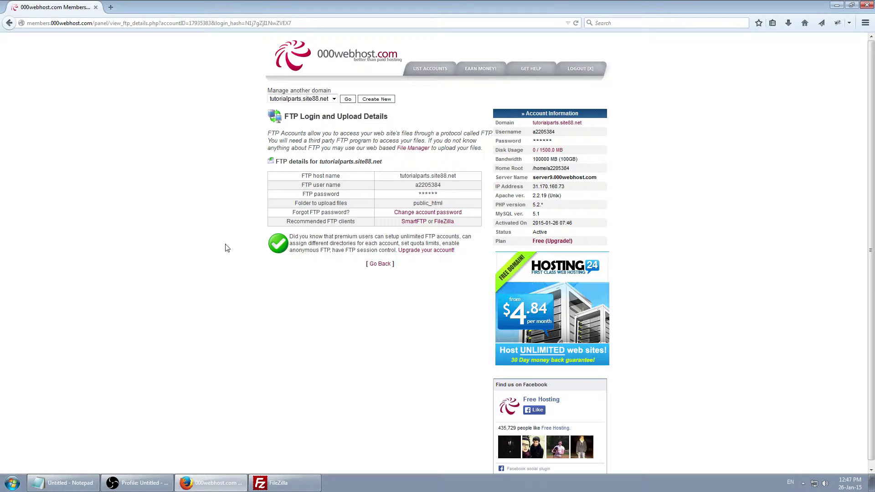
pyautogui.click(835, 6)
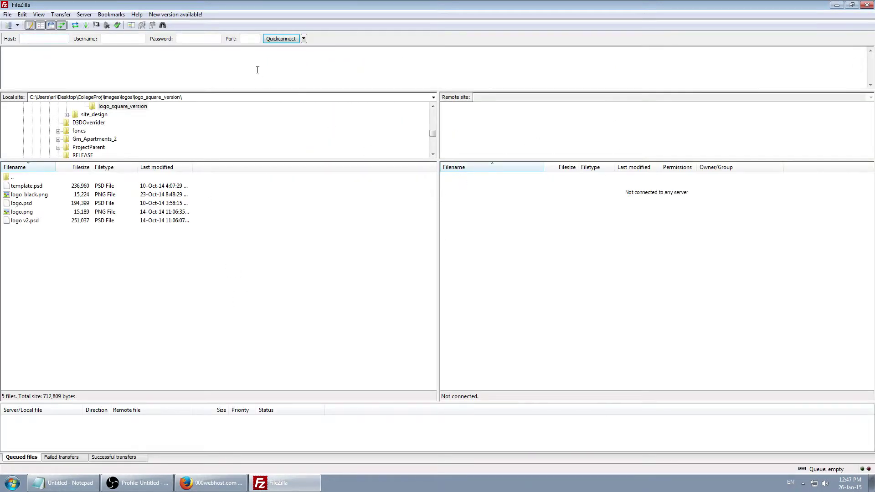
pyautogui.click(303, 39)
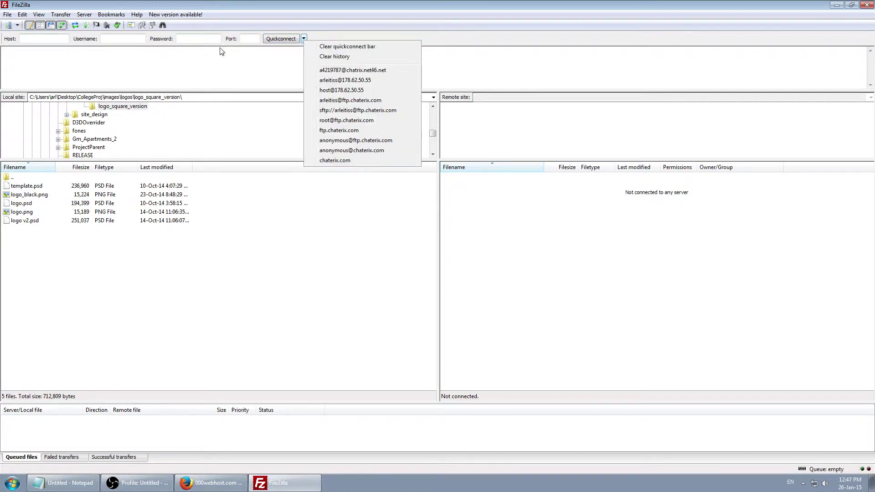
pyautogui.click(323, 195)
pyautogui.hotkey('alt', 'Tab')
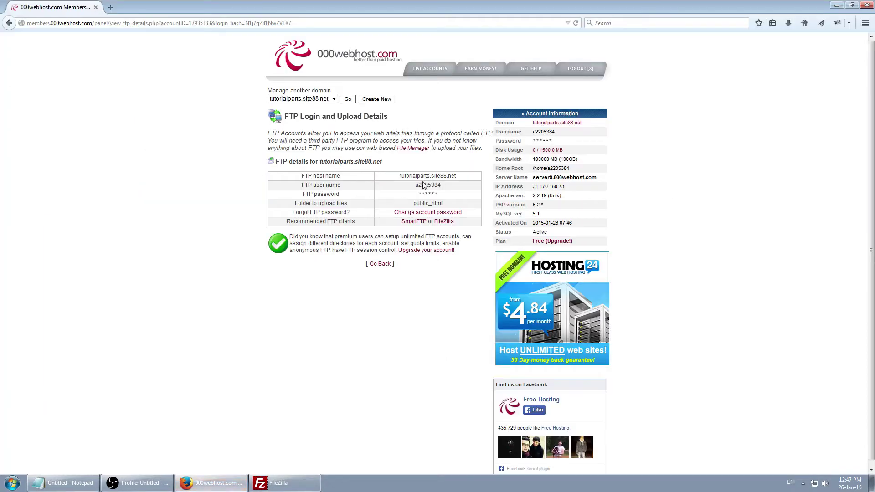
# Quickconnect with the copied FTP host, username and password, open public_html, then close FileZilla.
pyautogui.moveTo(457, 177); pyautogui.dragTo(400, 177)
pyautogui.hotkey('ctrl', 'c')
pyautogui.click(285, 483)
pyautogui.click(36, 40)
pyautogui.hotkey('ctrl', 'v')
pyautogui.click(229, 481)
pyautogui.moveTo(445, 186); pyautogui.dragTo(410, 187)
pyautogui.hotkey('ctrl', 'c')
pyautogui.click(285, 484)
pyautogui.click(132, 38)
pyautogui.hotkey('ctrl', 'v')
pyautogui.click(199, 40)
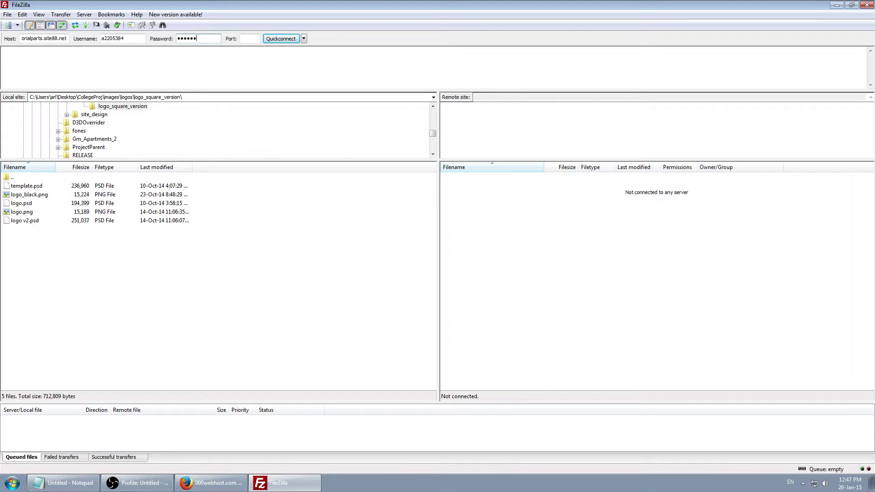
pyautogui.click(275, 40)
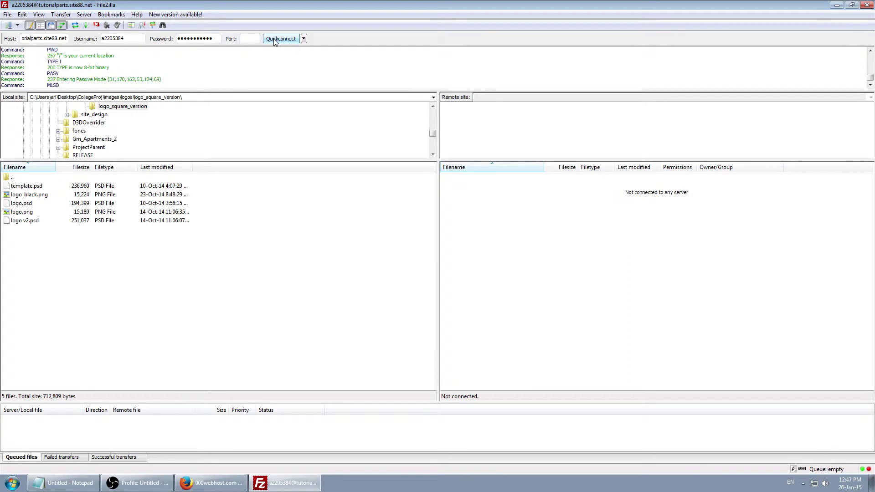
pyautogui.doubleClick(486, 186)
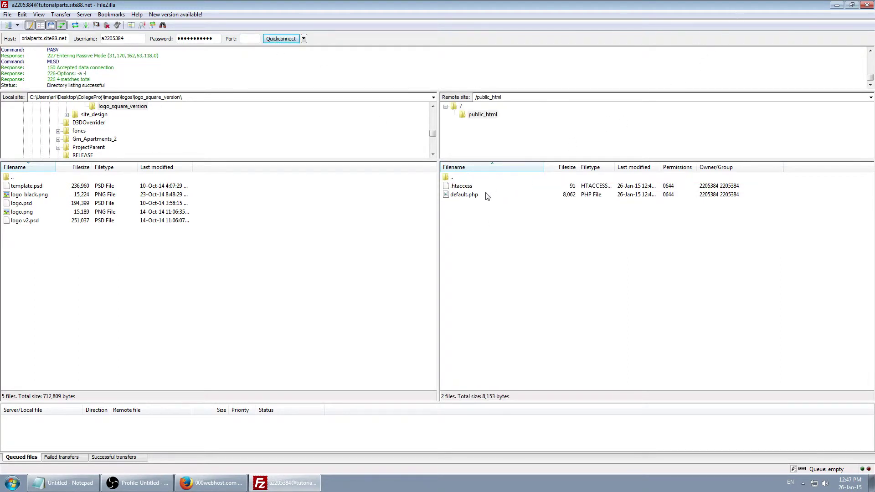
pyautogui.click(866, 5)
# Return to the tutorialparts.site88.net control panel and look through its sections.
pyautogui.click(365, 159)
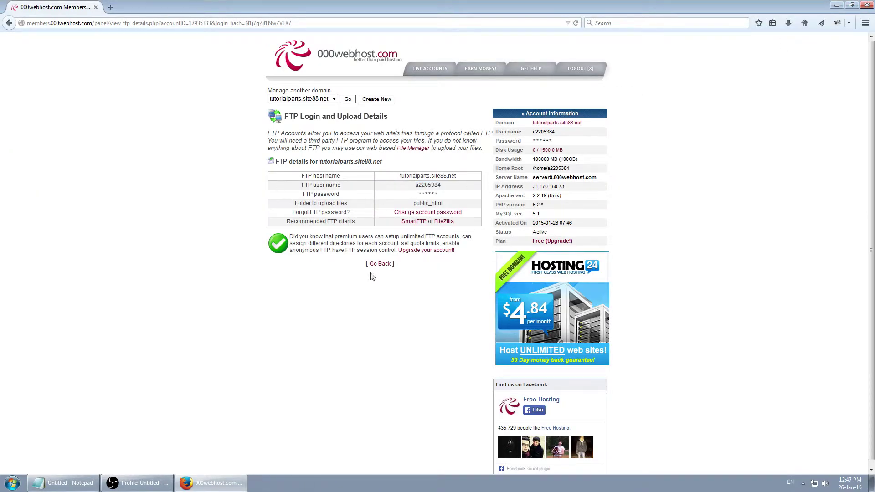
pyautogui.click(380, 265)
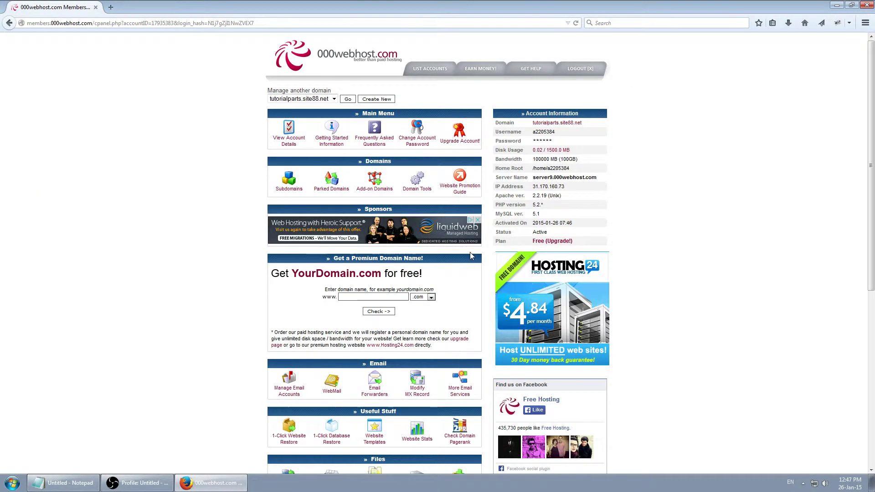
pyautogui.scroll(-10, 469, 253)
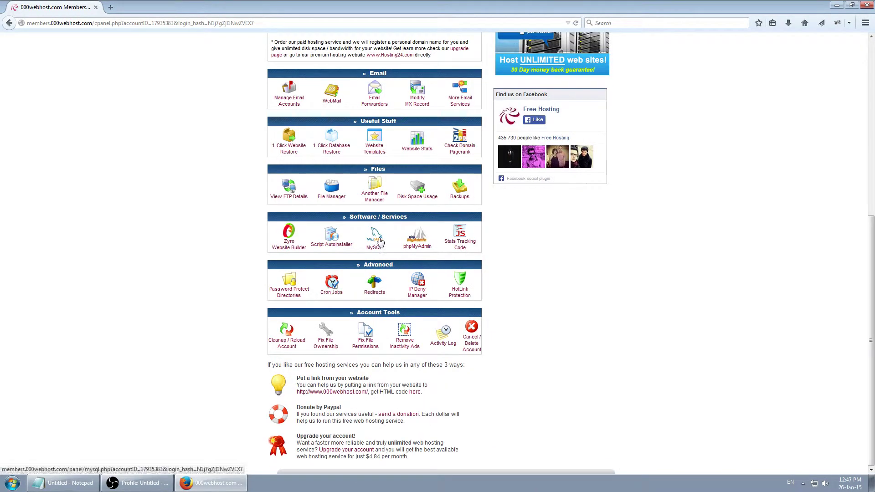
pyautogui.scroll(8, 378, 244)
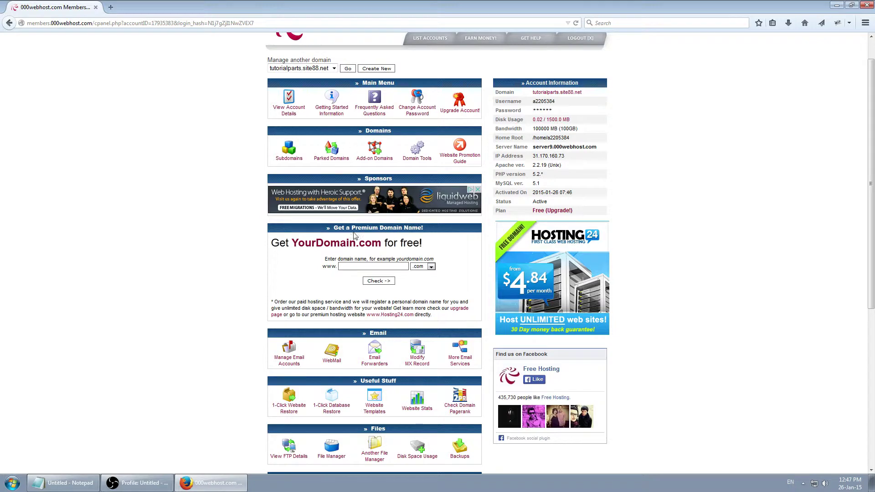
pyautogui.scroll(-4, 340, 321)
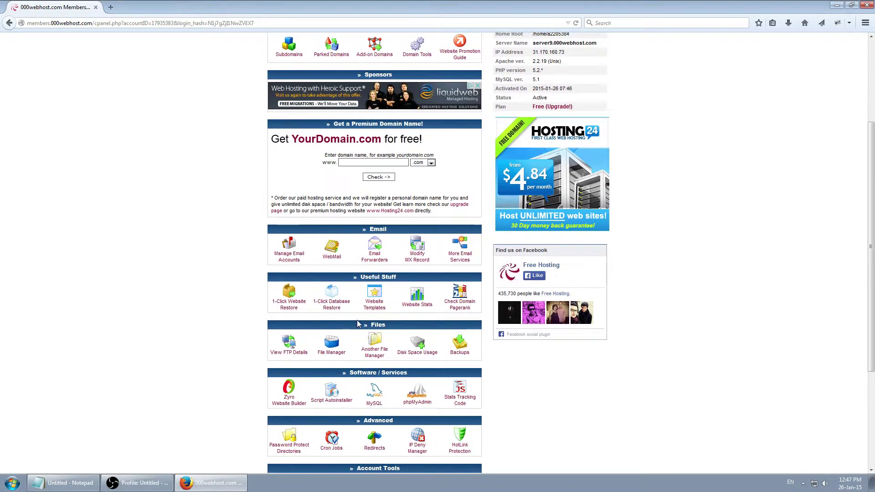
pyautogui.scroll(-5, 358, 323)
pyautogui.scroll(10, 358, 321)
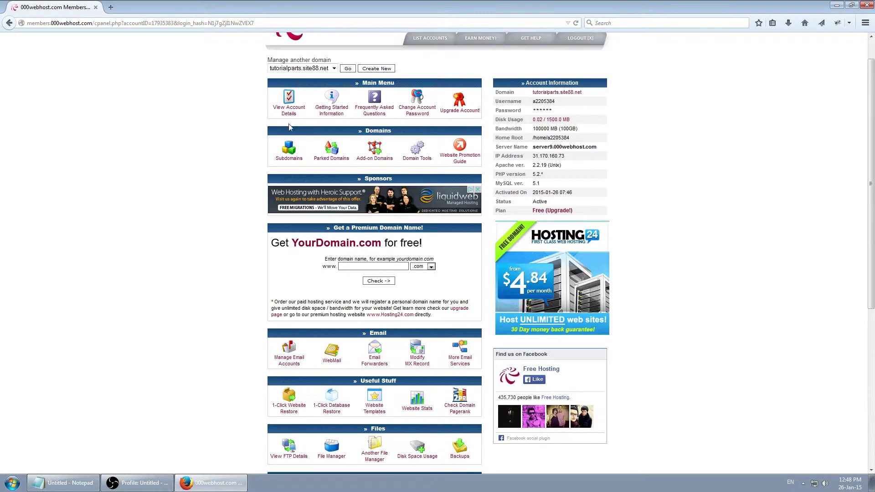
pyautogui.scroll(-2, 271, 196)
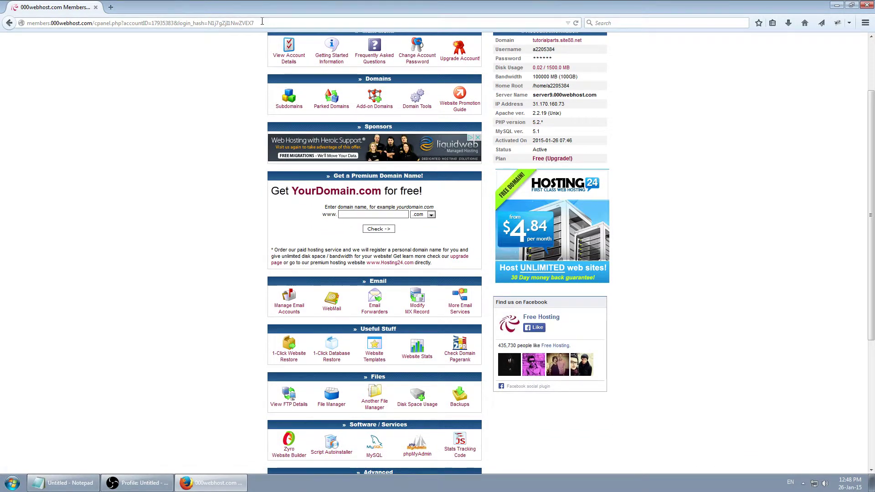
pyautogui.scroll(3, 299, 281)
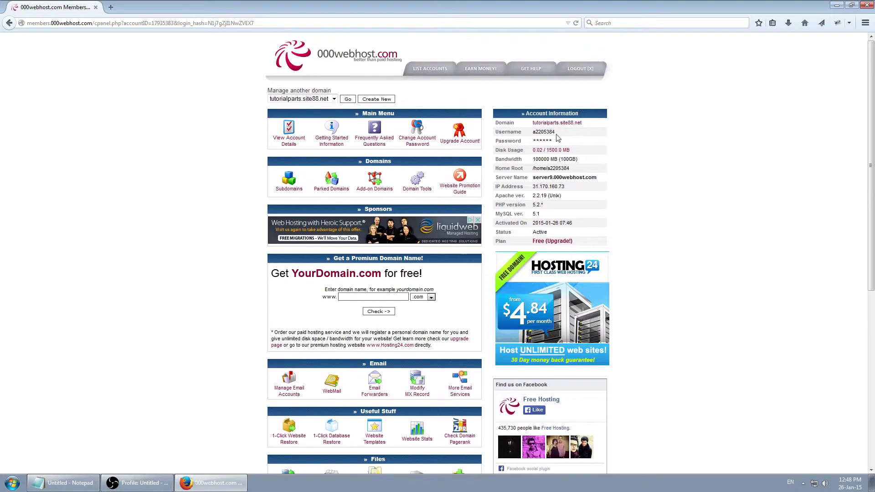
# Paste the copied domain tutorialparts.site88.net into the address bar, removing the leading space.
pyautogui.moveTo(583, 123); pyautogui.dragTo(534, 124)
pyautogui.hotkey('ctrl', 'c')
pyautogui.click(245, 23)
pyautogui.hotkey('ctrl', 'v')
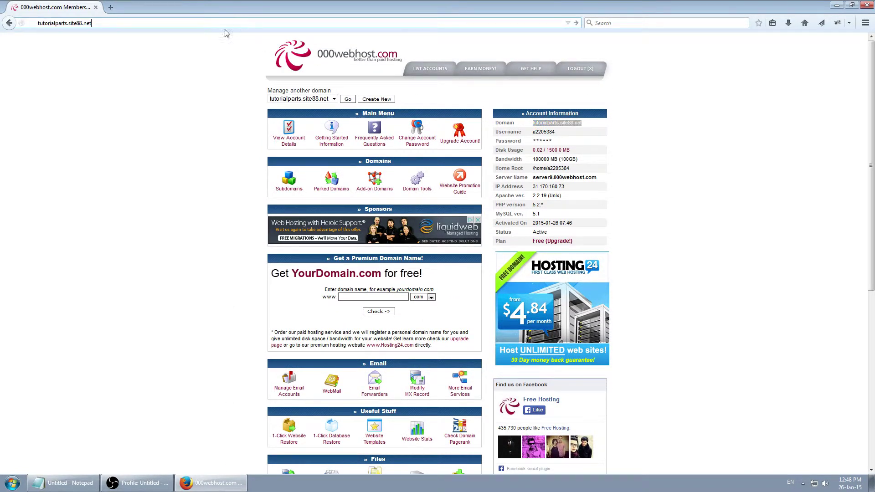
pyautogui.moveTo(39, 23); pyautogui.dragTo(128, 26)
pyautogui.click(38, 24)
pyautogui.moveTo(38, 24); pyautogui.dragTo(9, 24)
pyautogui.press('BackSpace')
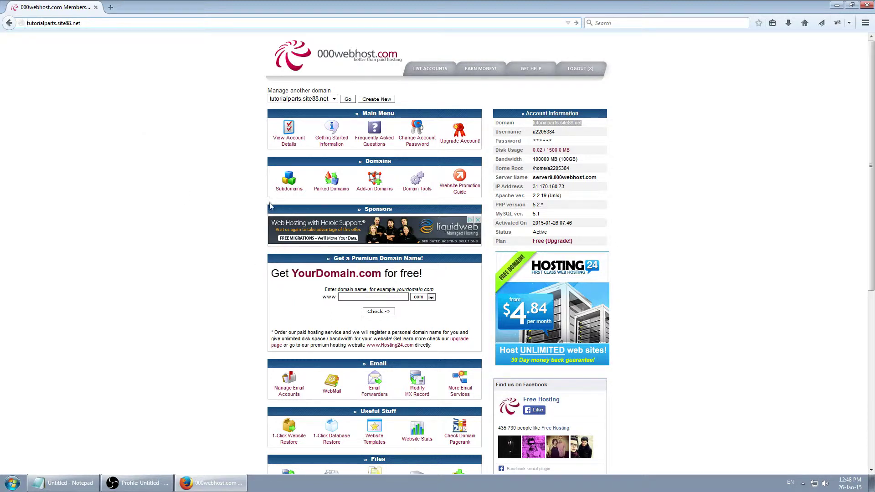
# Create the 'files' subdomain, return to the subdomain list, and minimise the browser.
pyautogui.click(285, 183)
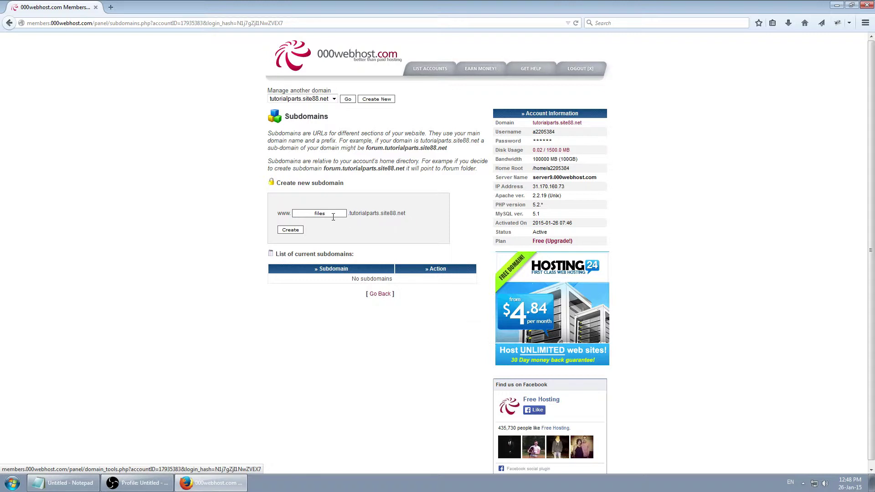
pyautogui.click(291, 232)
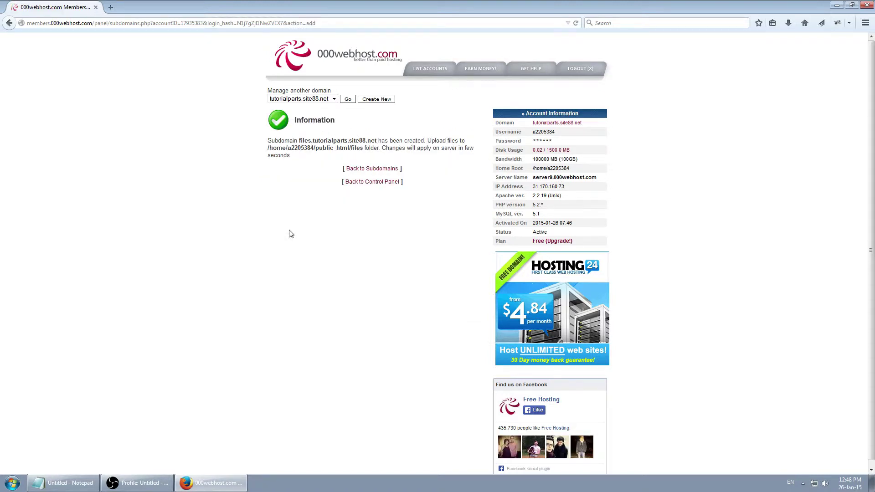
pyautogui.click(373, 169)
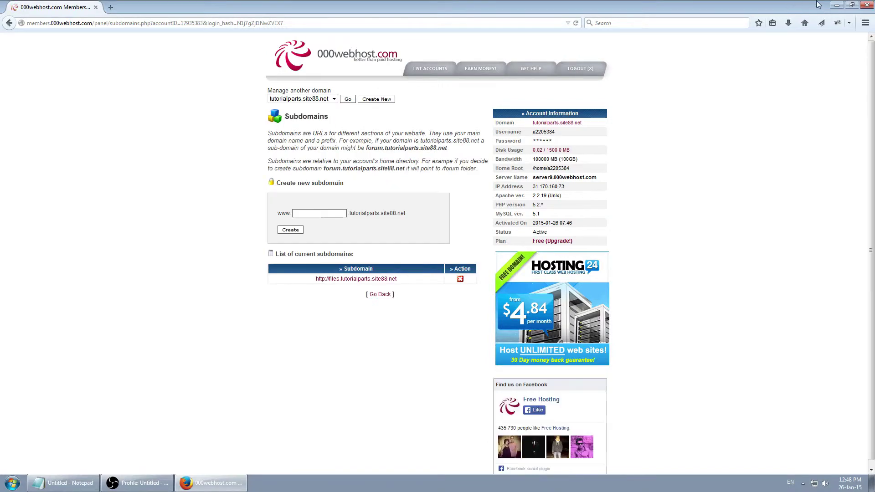
pyautogui.click(836, 6)
# Relaunch FileZilla, reconnect to saved tutorialparts.site88.net, browse public_html, then return to Firefox.
pyautogui.click(257, 114)
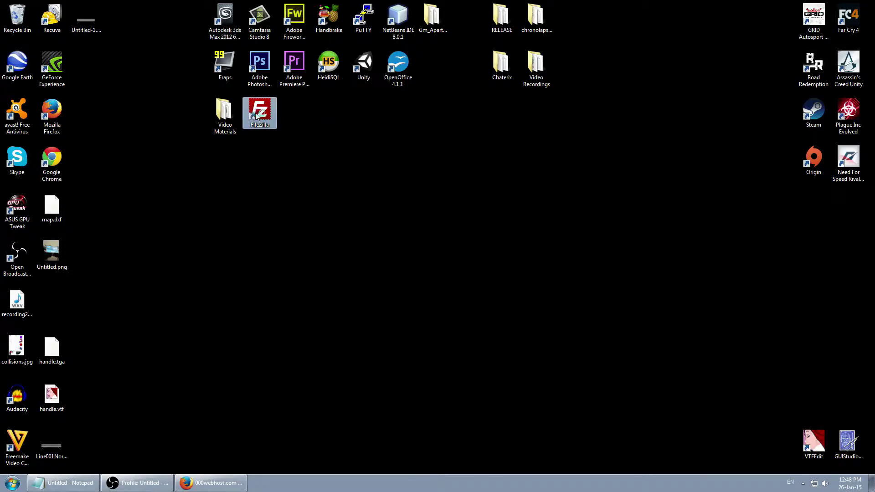
pyautogui.doubleClick(258, 114)
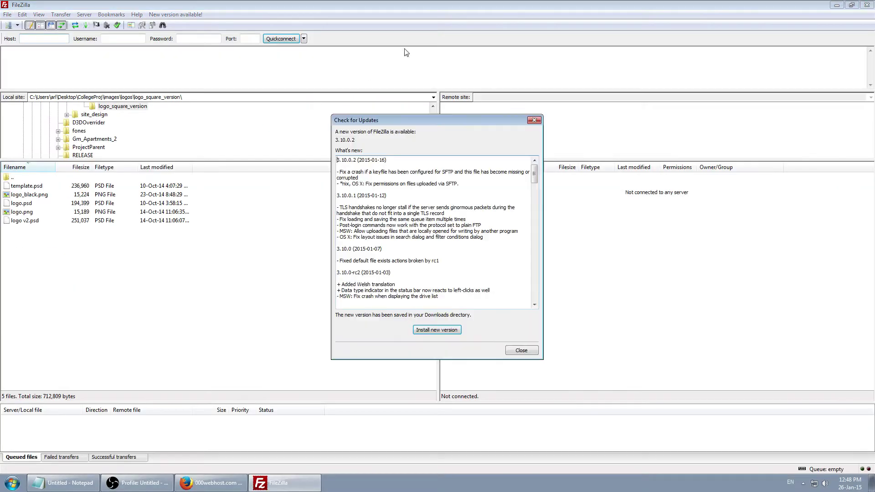
pyautogui.click(522, 351)
pyautogui.click(304, 39)
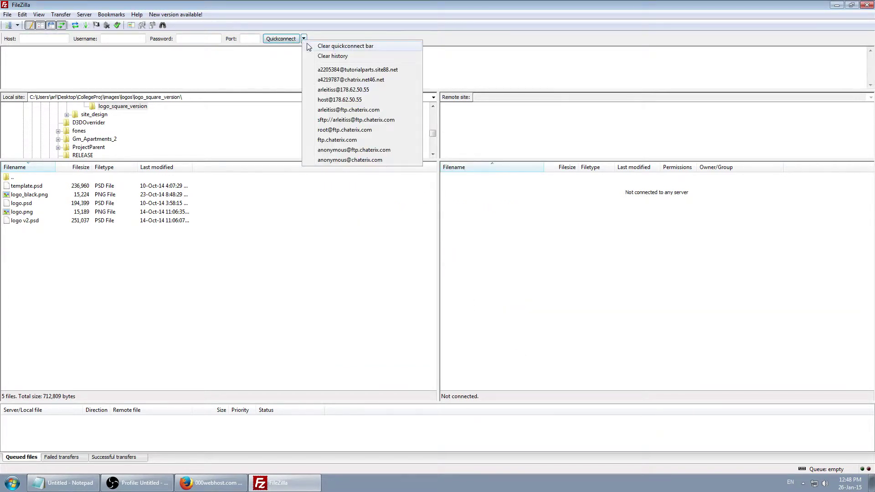
pyautogui.click(361, 72)
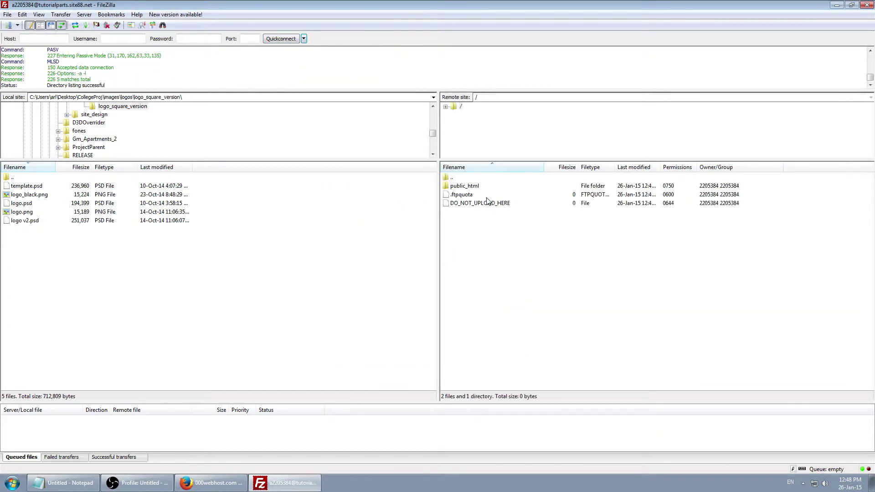
pyautogui.click(471, 189)
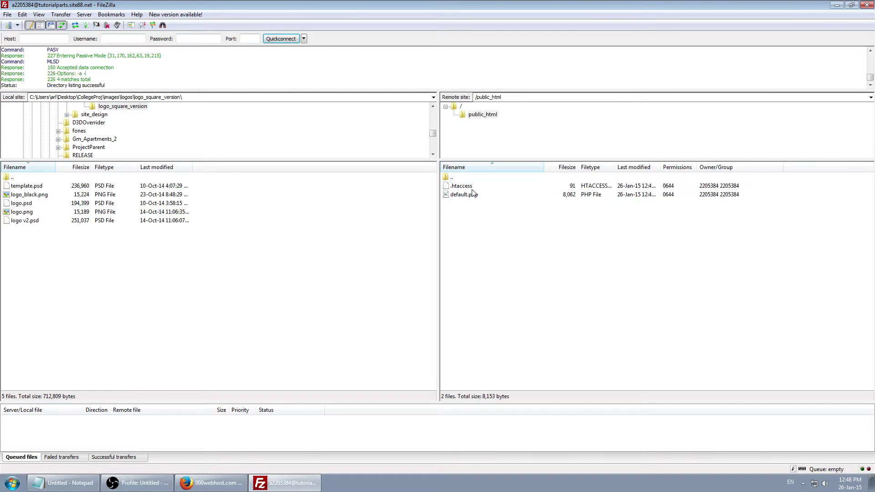
pyautogui.doubleClick(453, 177)
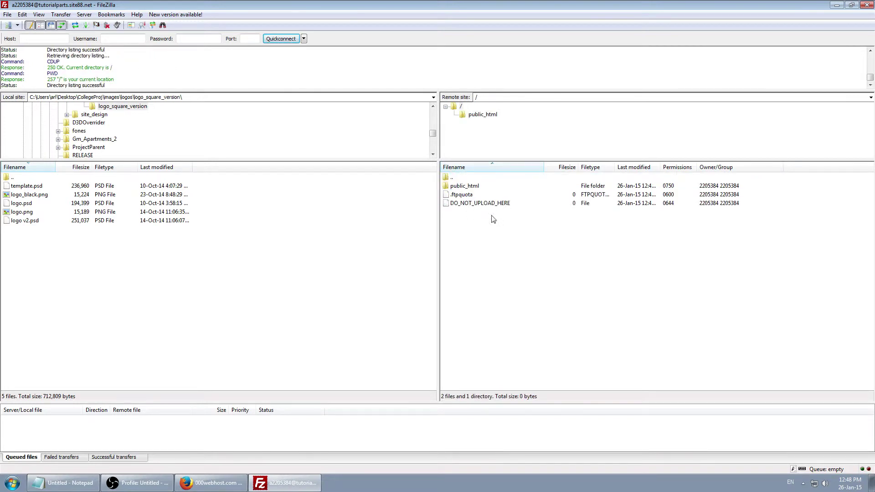
pyautogui.doubleClick(464, 186)
pyautogui.doubleClick(454, 178)
pyautogui.click(212, 484)
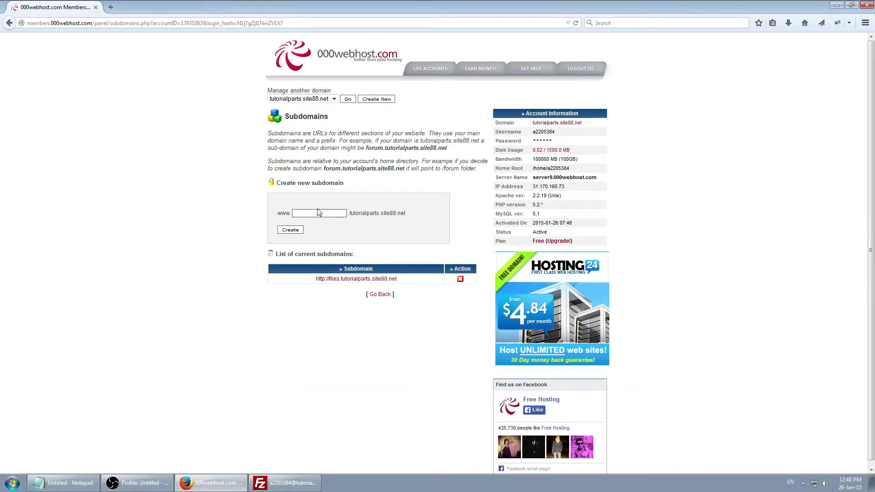
# Try files.tutorialparts.site88.net, which errors, then return to FileZilla at the server root.
pyautogui.click(378, 280)
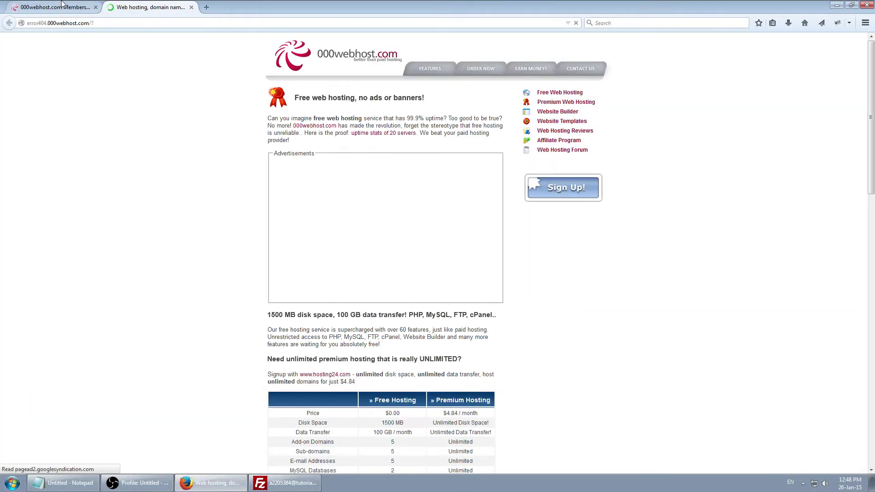
pyautogui.click(59, 5)
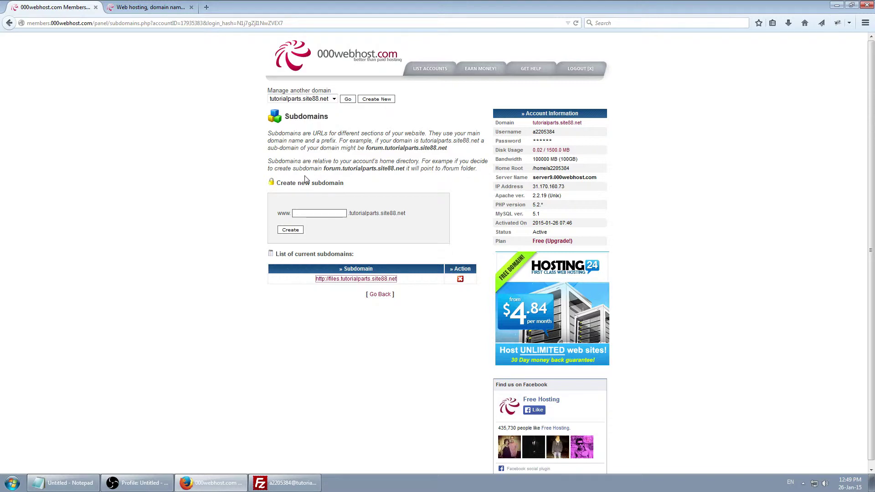
pyautogui.hotkey('alt', 'Tab')
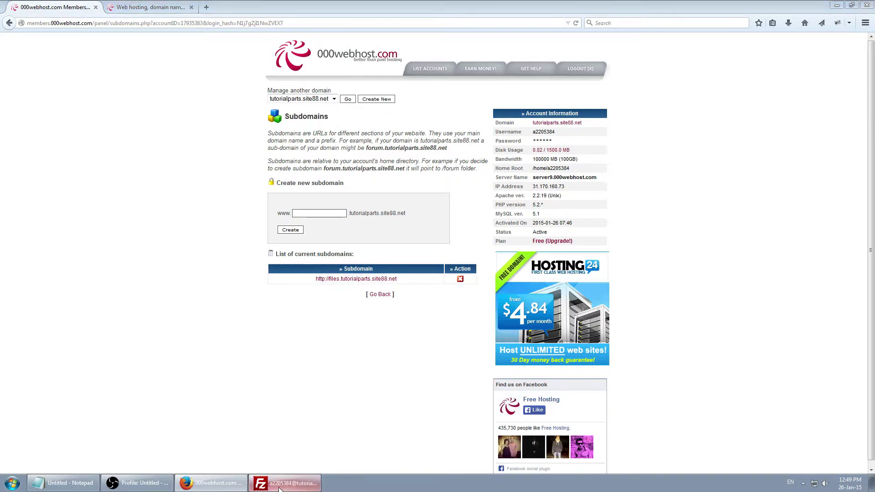
pyautogui.doubleClick(452, 177)
pyautogui.click(210, 483)
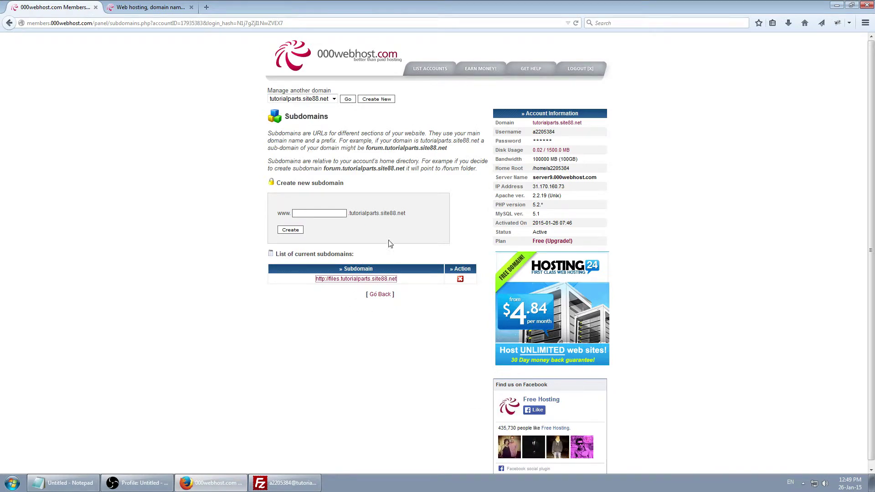
pyautogui.click(285, 482)
# Create a 'files' folder in public_html, refresh the listing, open it, and return to Firefox.
pyautogui.rightClick(465, 185)
pyautogui.doubleClick(460, 187)
pyautogui.rightClick(462, 218)
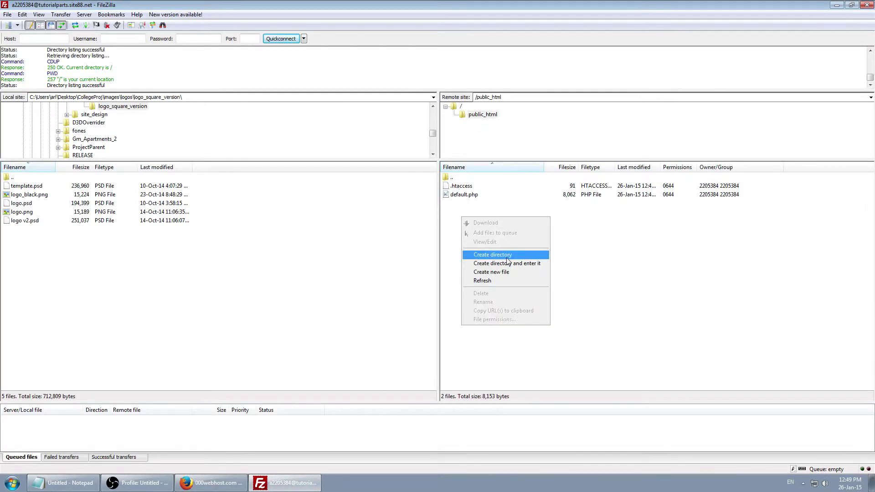
pyautogui.click(493, 255)
pyautogui.write('files')
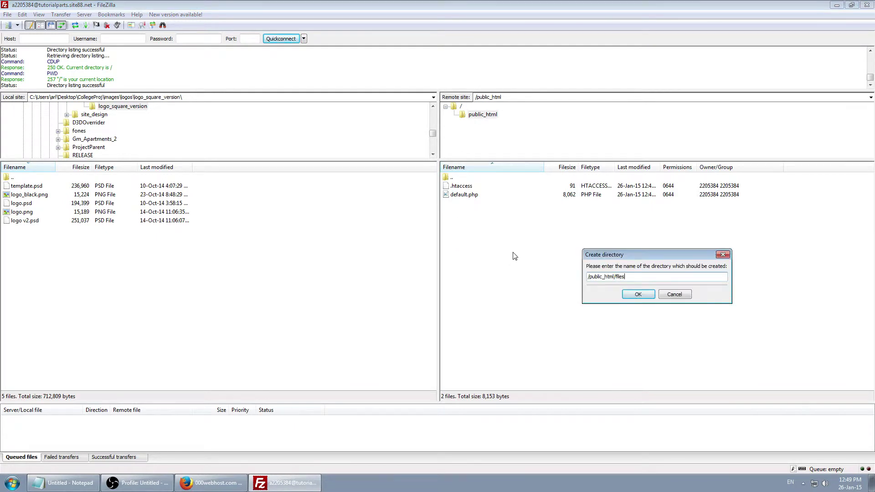
pyautogui.press('Return')
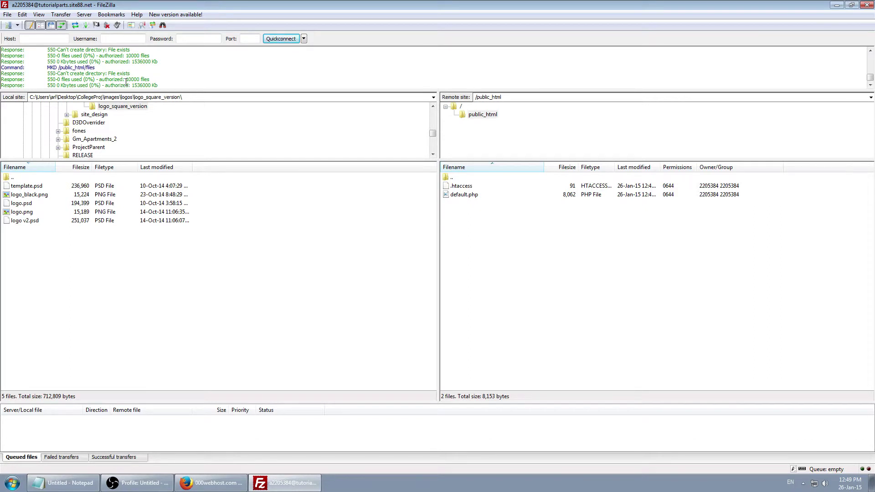
pyautogui.rightClick(489, 206)
pyautogui.click(520, 272)
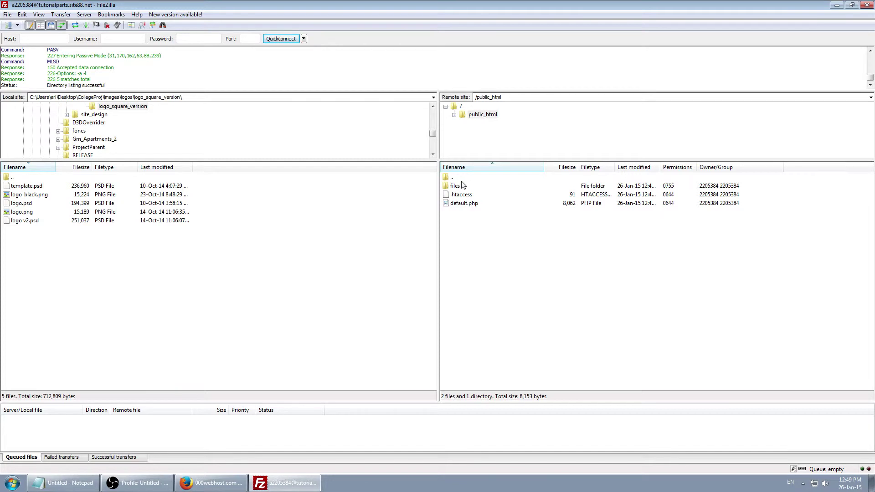
pyautogui.doubleClick(461, 187)
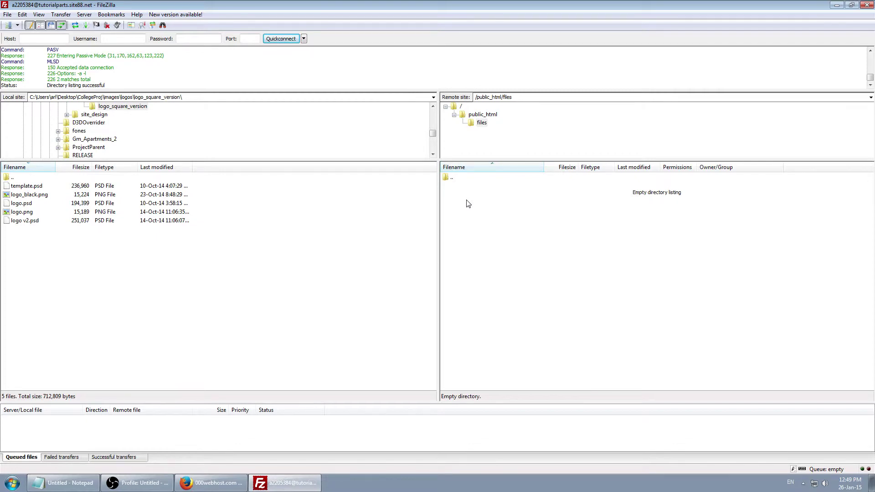
pyautogui.click(228, 489)
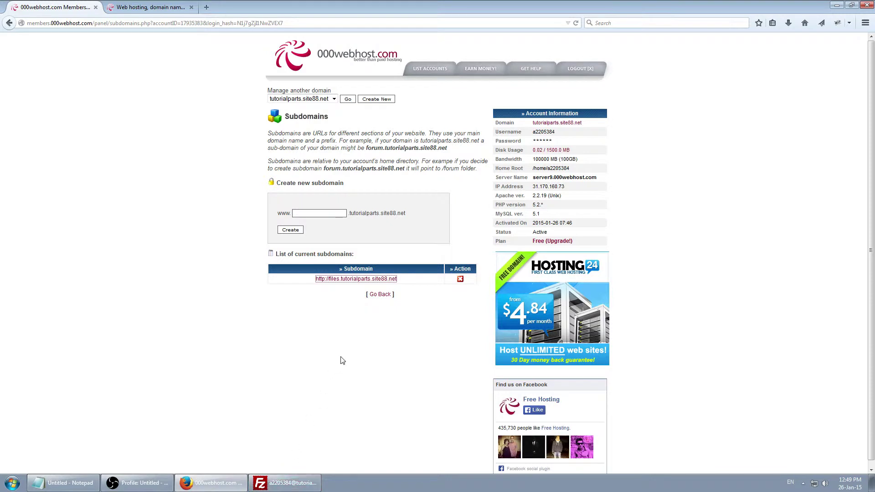
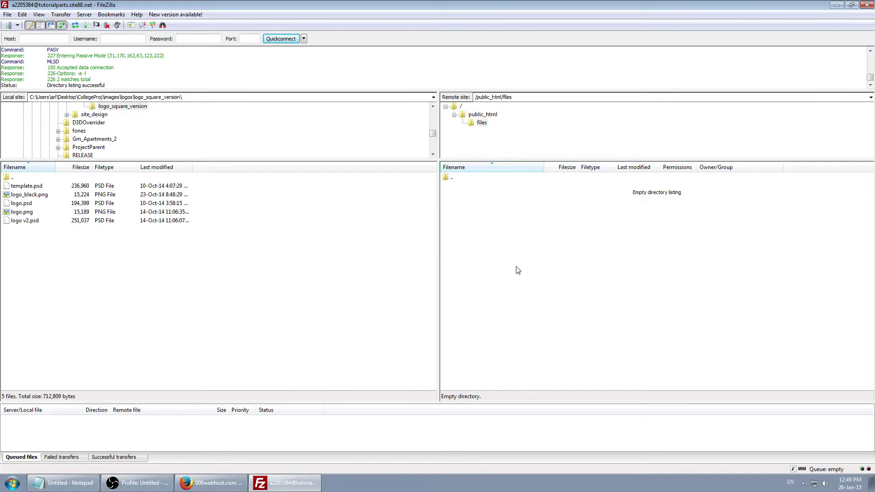
# Leave the files.tutorialparts.site88.net Subdomains page for the main menu and scroll to Email and Files.
pyautogui.click(191, 485)
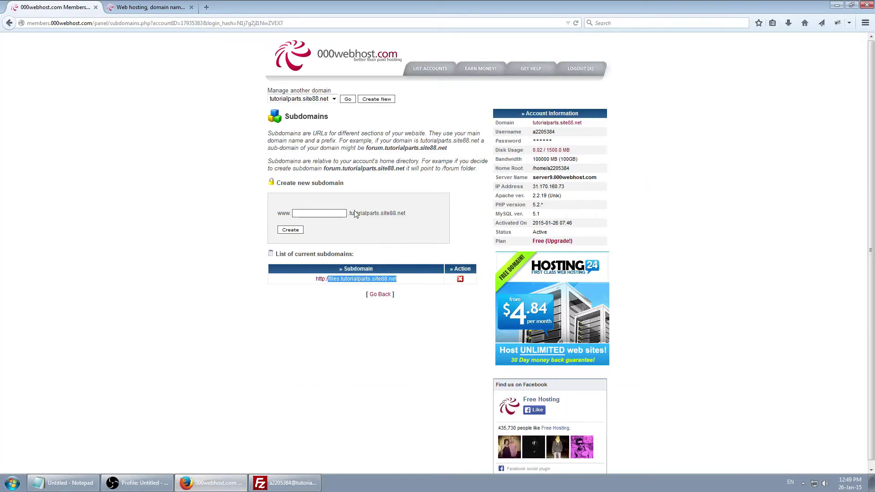
pyautogui.doubleClick(334, 279)
pyautogui.click(327, 294)
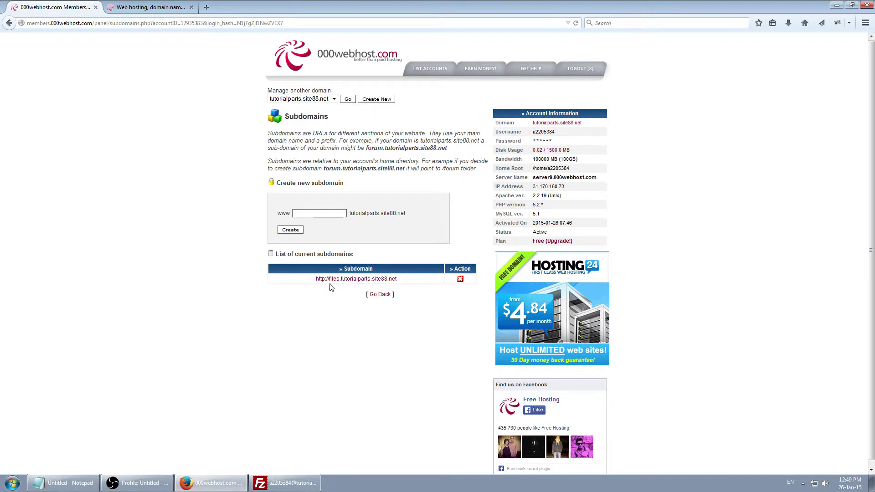
pyautogui.click(385, 296)
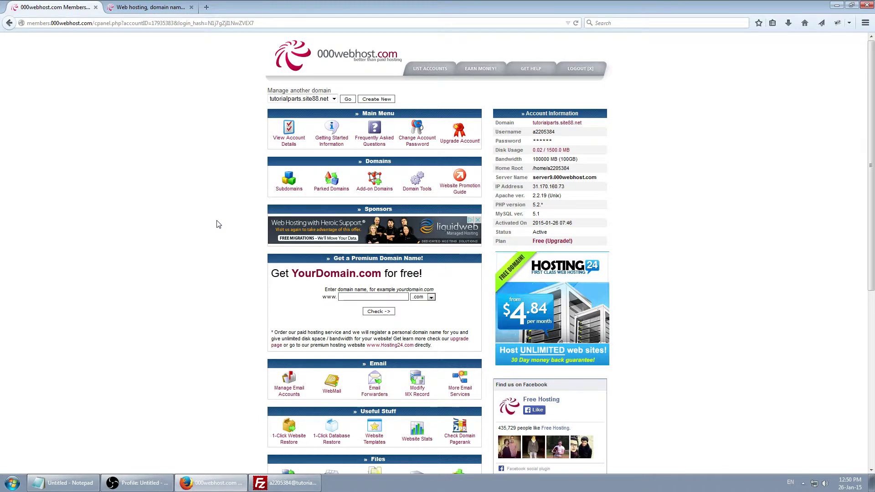
pyautogui.scroll(-3, 222, 233)
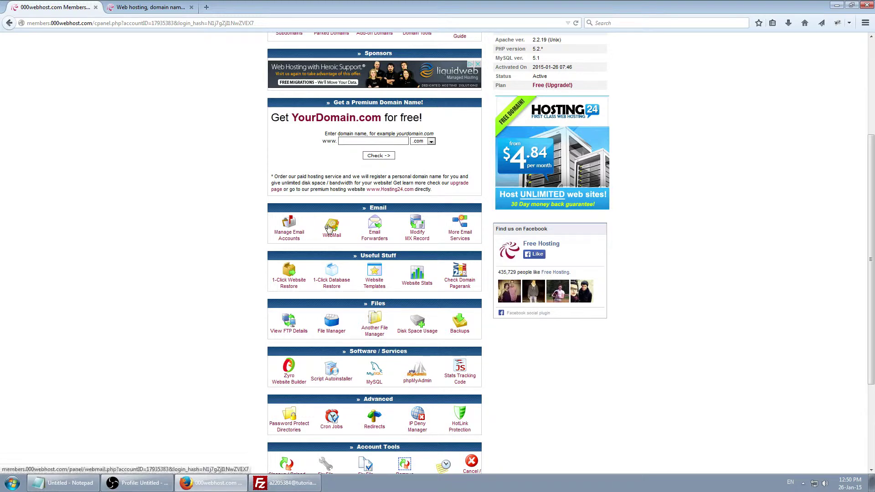
pyautogui.click(292, 224)
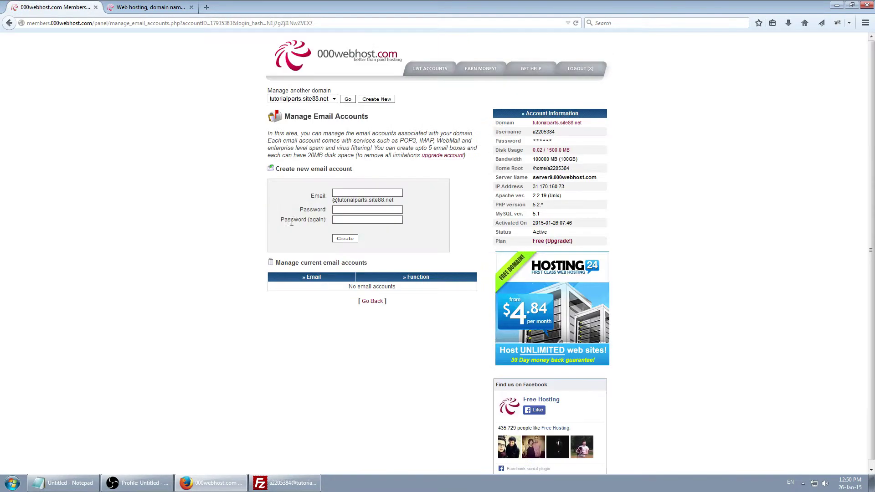
pyautogui.click(355, 194)
pyautogui.moveTo(395, 201); pyautogui.dragTo(335, 200)
pyautogui.click(295, 207)
pyautogui.moveTo(395, 201); pyautogui.dragTo(333, 201)
pyautogui.moveTo(403, 202); pyautogui.dragTo(369, 202)
pyautogui.click(371, 301)
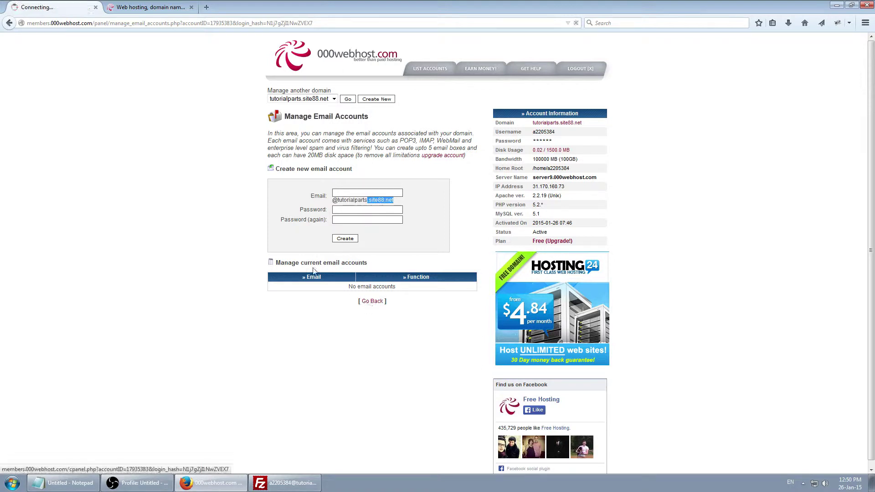
pyautogui.scroll(-5, 268, 254)
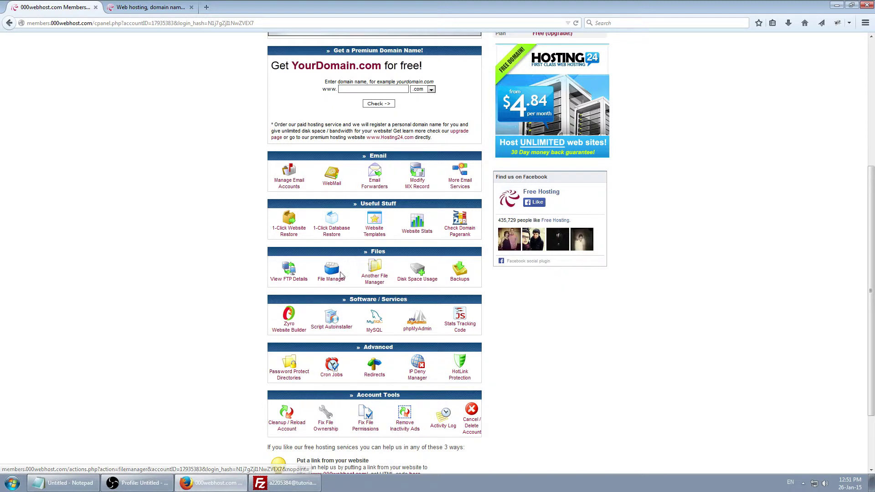
# Open the net2ftp File Manager and log in with the FTP password.
pyautogui.click(335, 275)
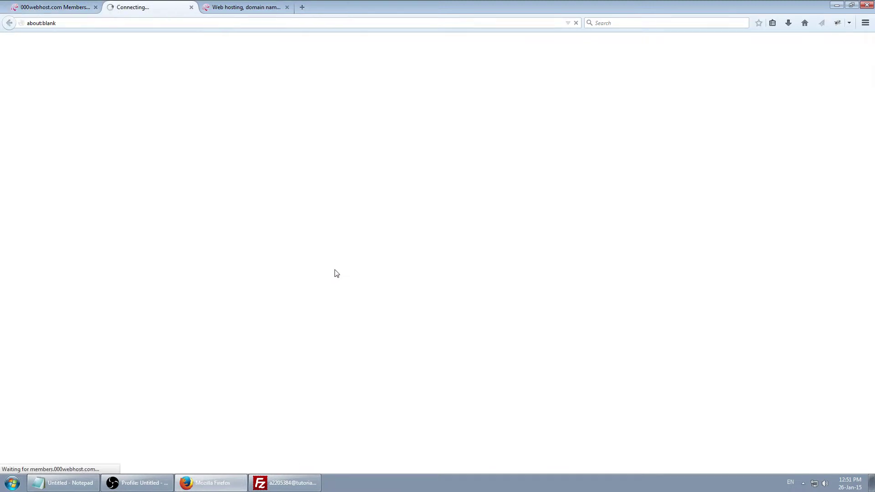
pyautogui.click(519, 88)
pyautogui.write('****')
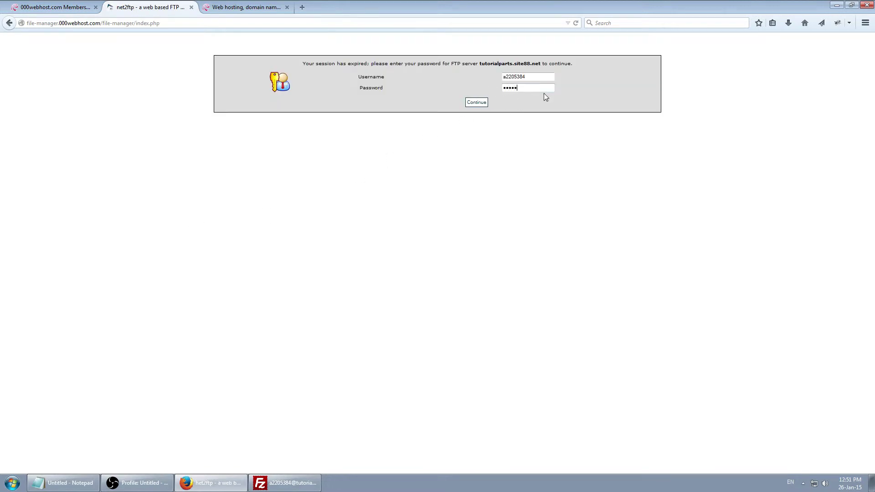
pyautogui.press('Return')
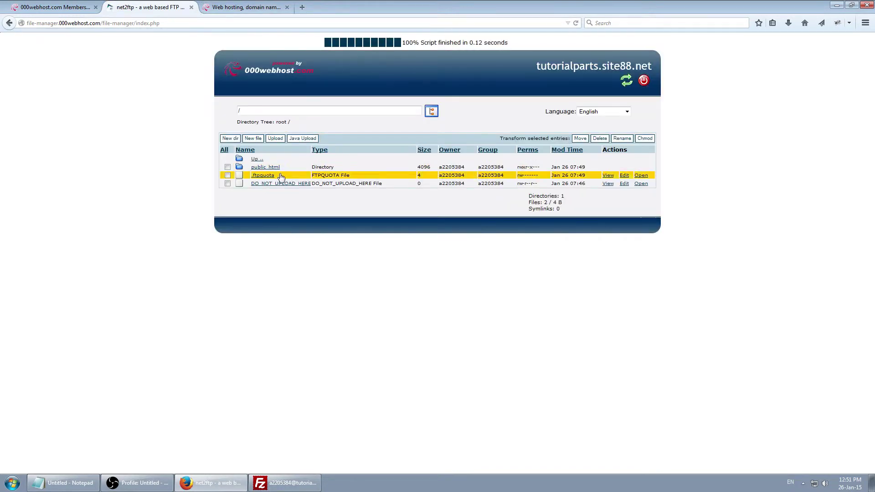
# Open the public_html folder and start editing default.php.
pyautogui.click(273, 167)
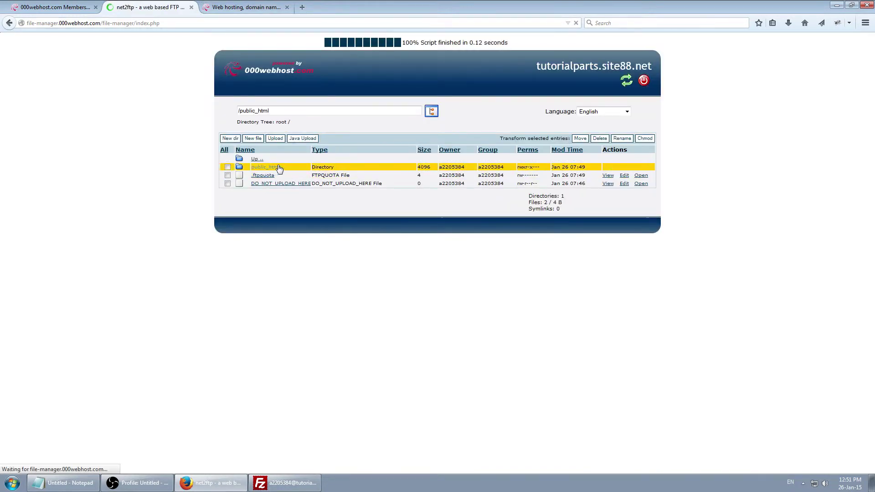
pyautogui.click(606, 111)
pyautogui.click(606, 112)
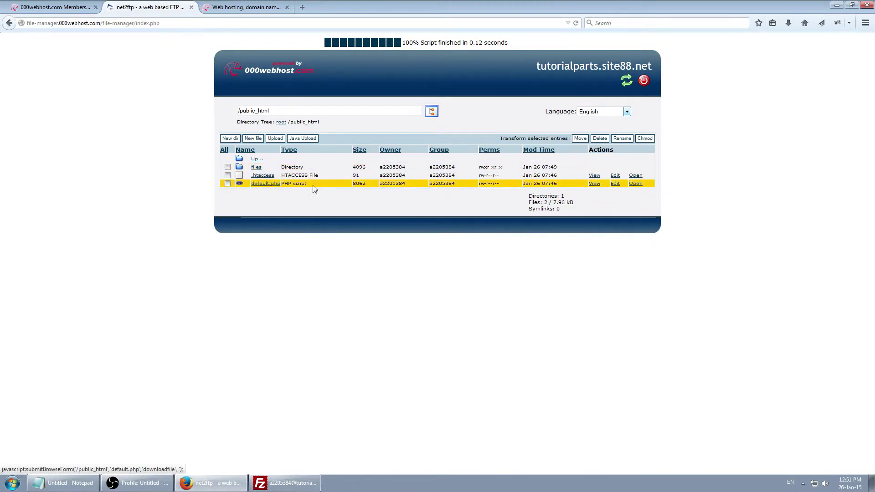
pyautogui.click(616, 186)
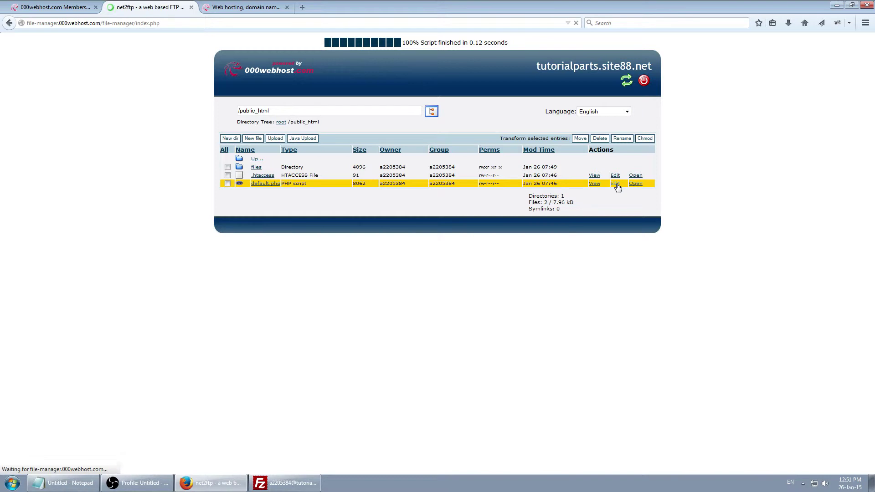
# Switch the default.php editor type to CodePress.
pyautogui.click(174, 140)
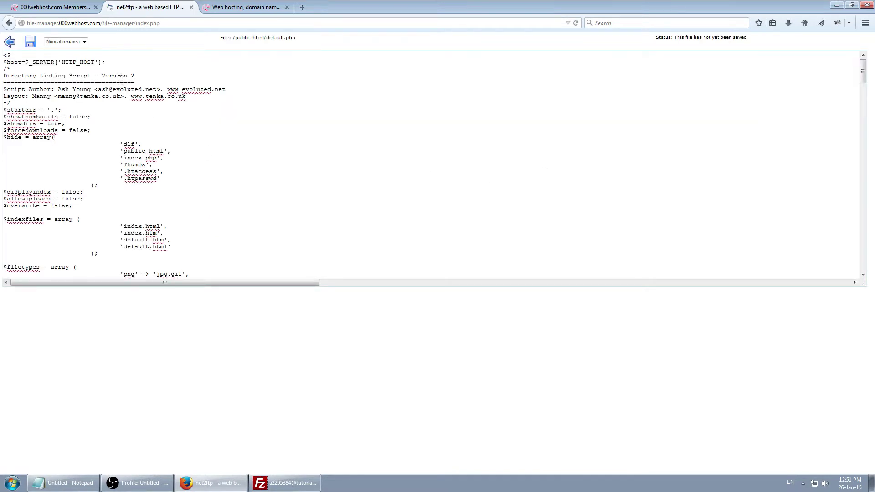
pyautogui.moveTo(124, 57); pyautogui.dragTo(168, 275)
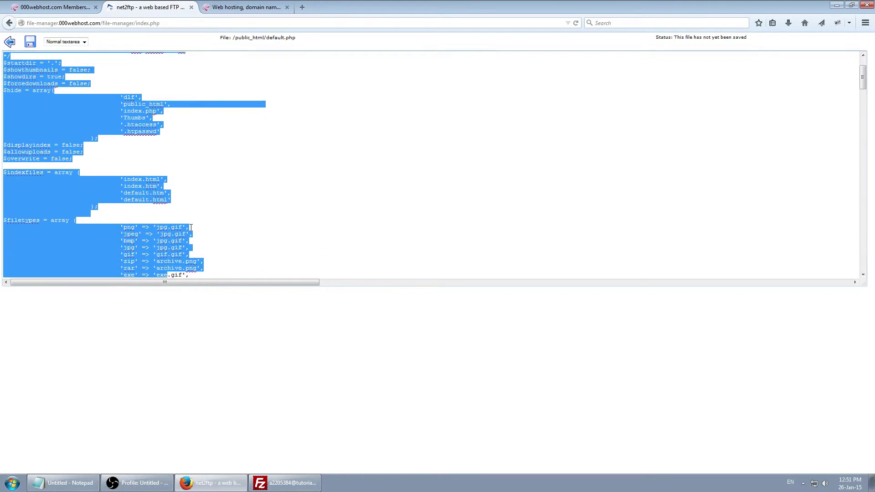
pyautogui.click(196, 222)
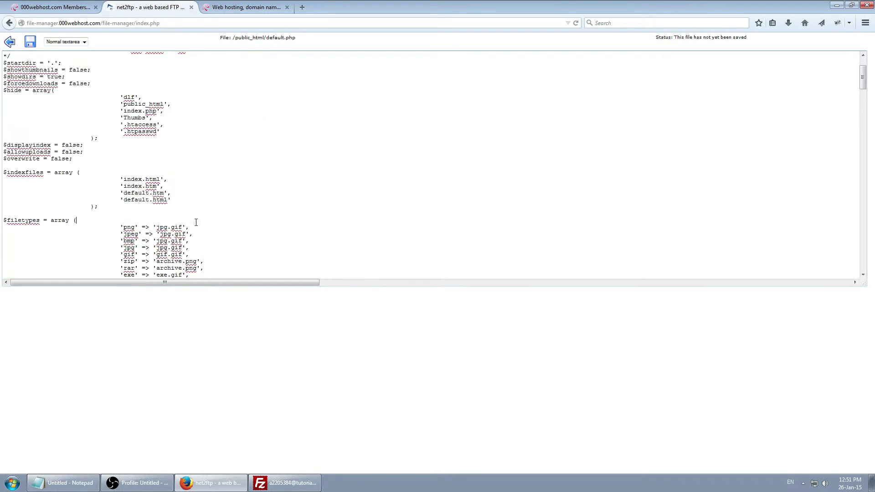
pyautogui.click(73, 42)
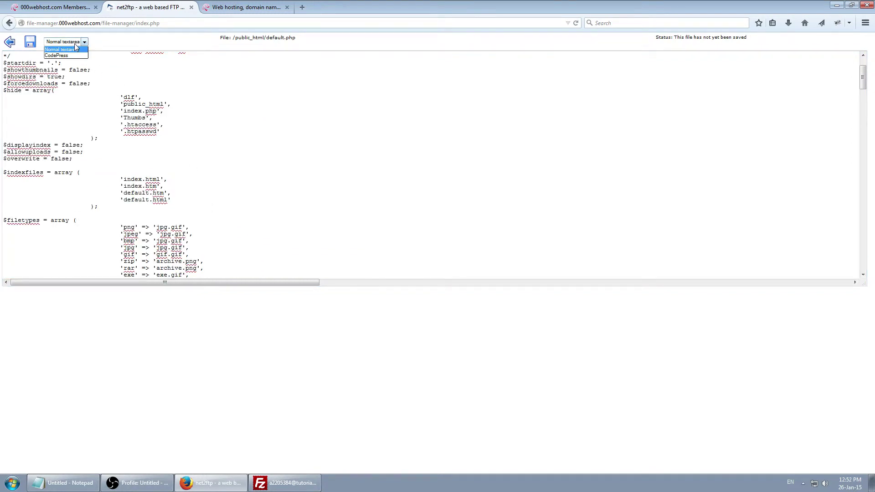
pyautogui.click(68, 55)
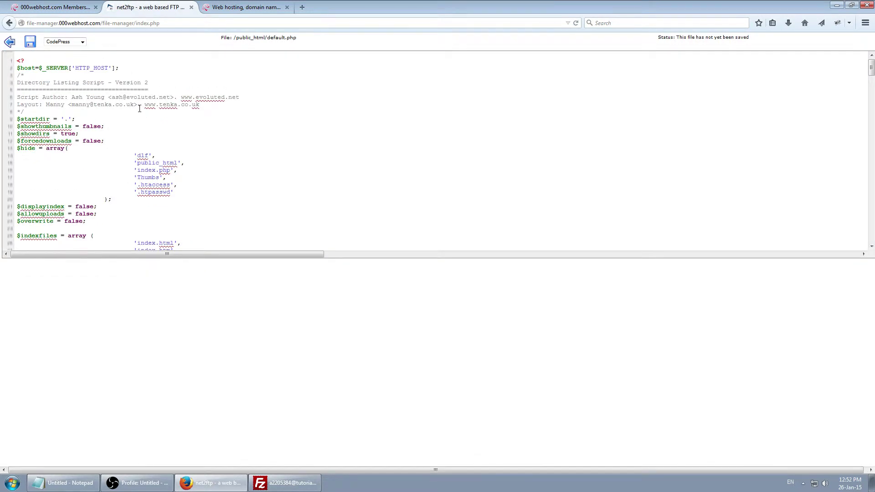
# Add a new line startdir = 'hello below $startdir = '.';.
pyautogui.click(139, 109)
pyautogui.moveTo(16, 68); pyautogui.dragTo(110, 209)
pyautogui.click(109, 98)
pyautogui.scroll(19, 108, 98)
pyautogui.scroll(20, 108, 98)
pyautogui.click(80, 118)
pyautogui.press('Return')
pyautogui.write('$')
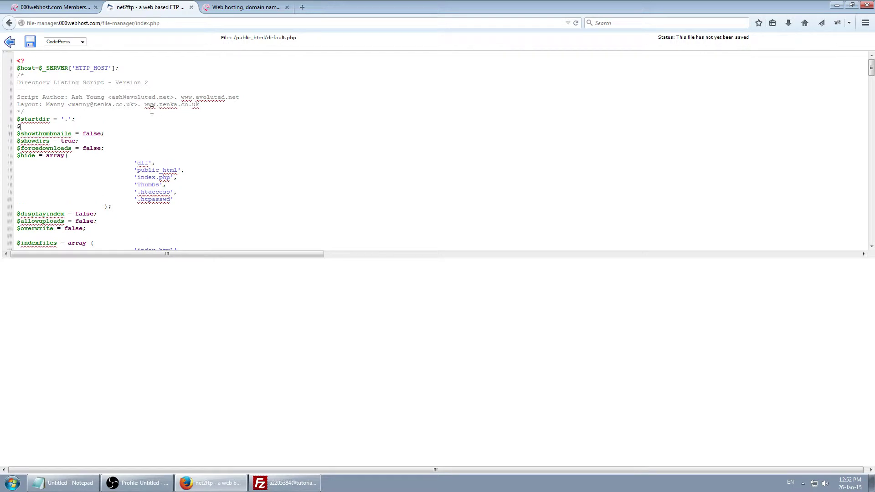
pyautogui.press('BackSpace')
pyautogui.write('startdir ')
pyautogui.write("= '")
pyautogui.write('hello";')
# Check the context menus on startdir and $showthumbnails without making changes.
pyautogui.rightClick(33, 126)
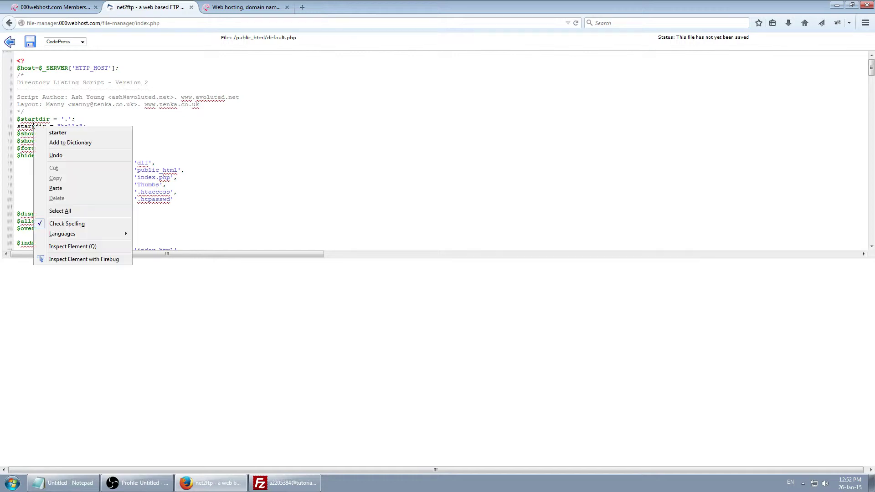
pyautogui.click(22, 128)
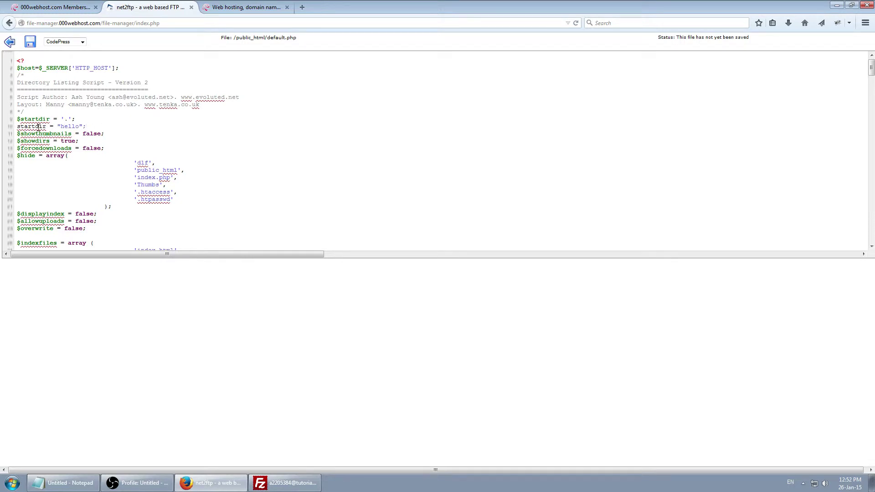
pyautogui.rightClick(61, 132)
pyautogui.click(44, 133)
pyautogui.moveTo(72, 134); pyautogui.dragTo(21, 132)
pyautogui.rightClick(33, 133)
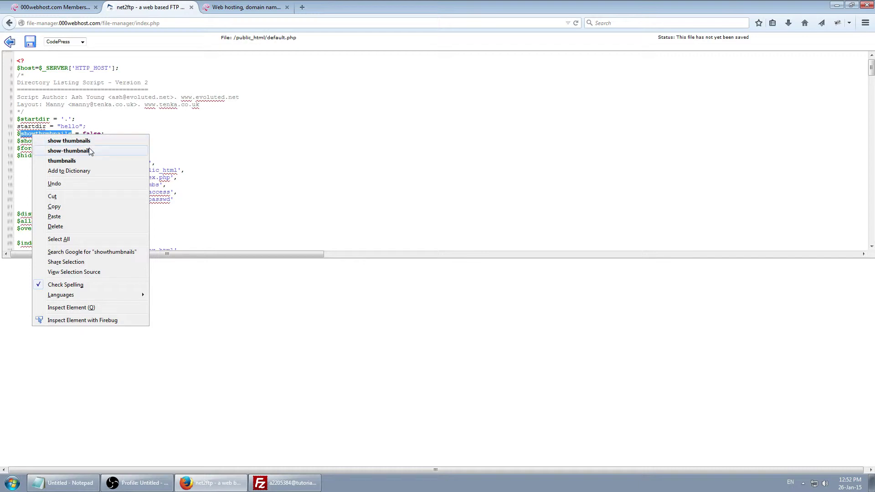
pyautogui.click(85, 95)
# Exit the default.php editor and close the net2ftp and hosting information tabs.
pyautogui.click(9, 41)
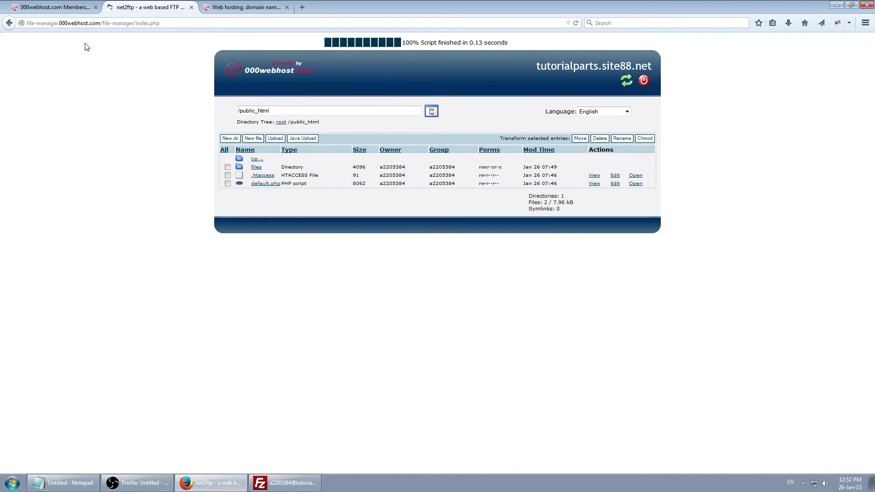
pyautogui.middleClick(160, 6)
pyautogui.middleClick(160, 6)
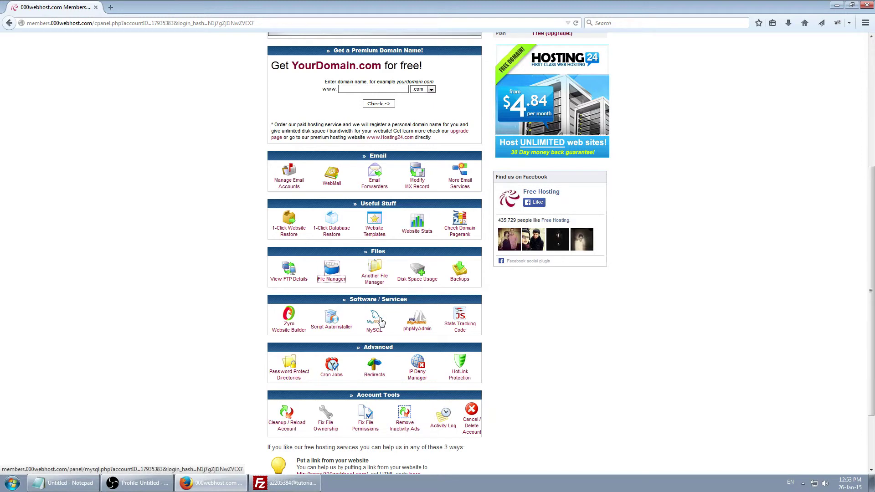
# Open MySQL from the Software / Services section.
pyautogui.click(381, 322)
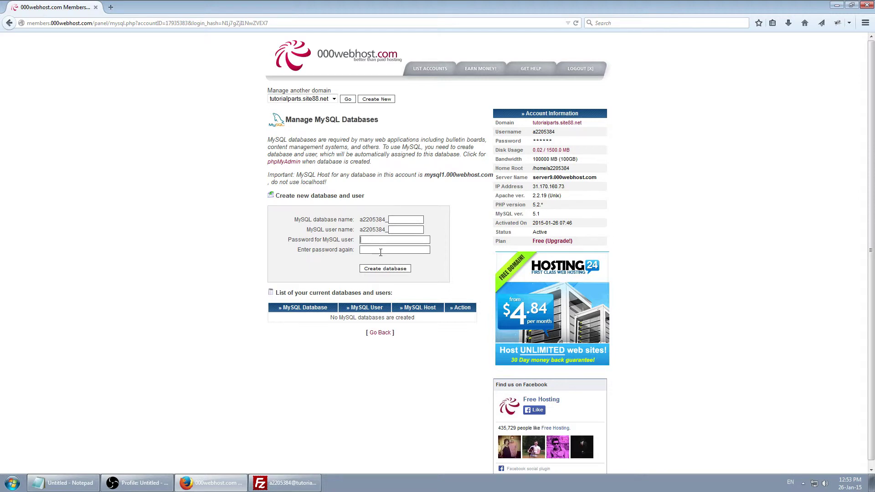
# Review the account Activity Log, then return to the main menu at Account Tools.
pyautogui.click(386, 335)
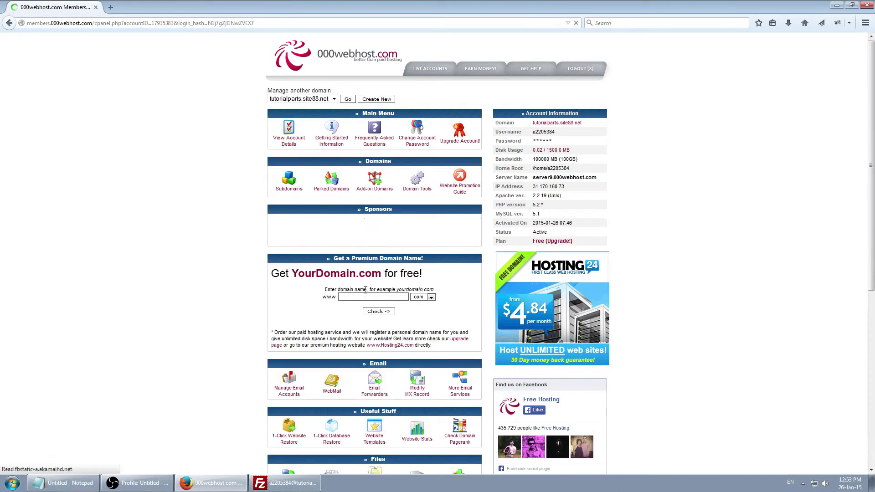
pyautogui.scroll(-5, 428, 290)
pyautogui.scroll(-2, 433, 312)
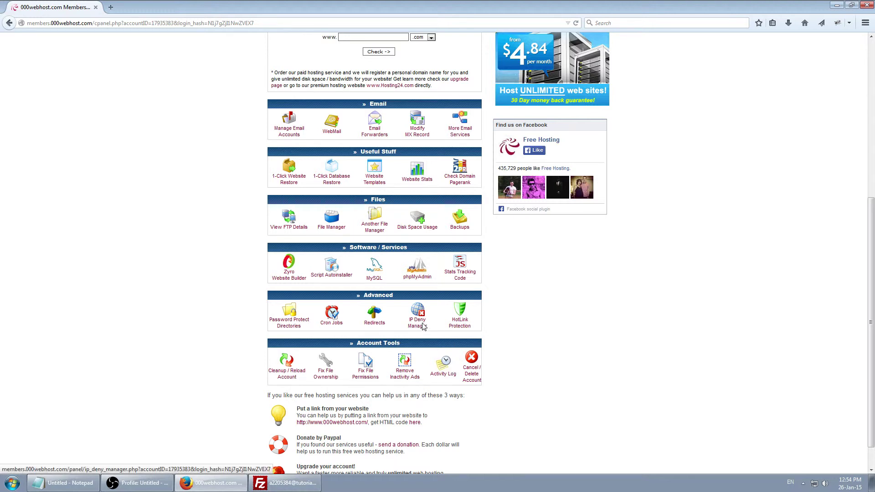
pyautogui.click(446, 363)
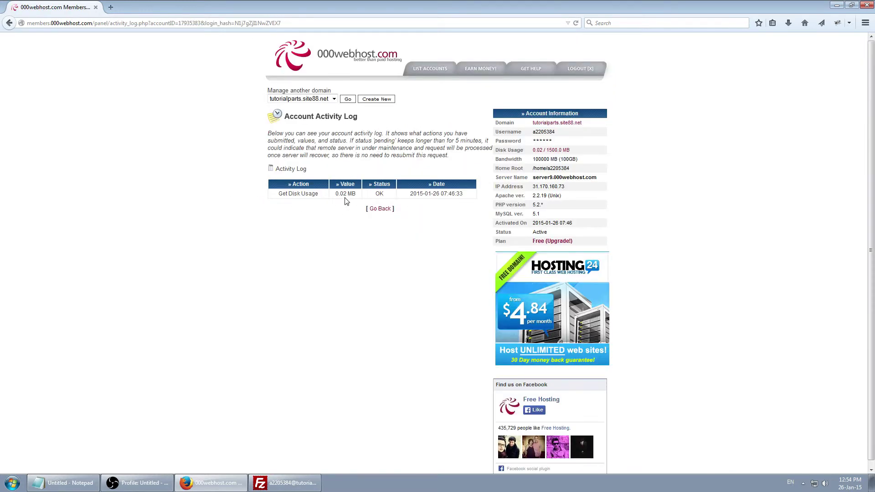
pyautogui.click(381, 209)
pyautogui.scroll(-10, 454, 287)
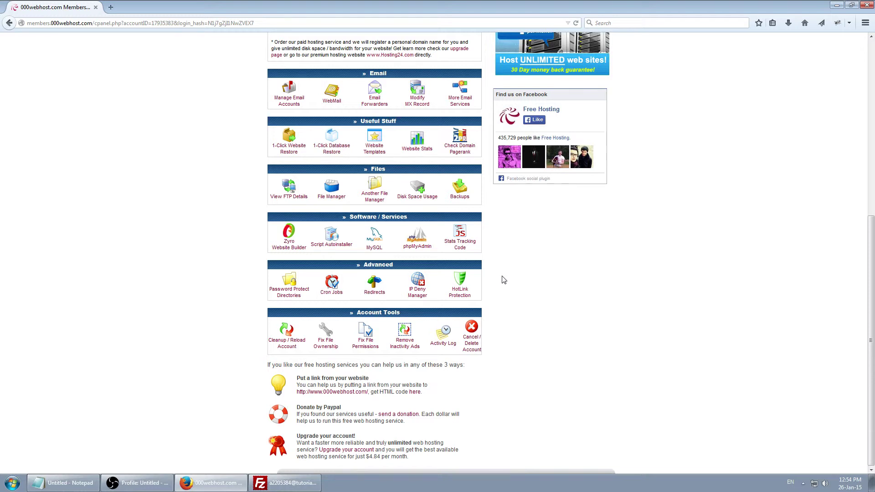
pyautogui.click(422, 281)
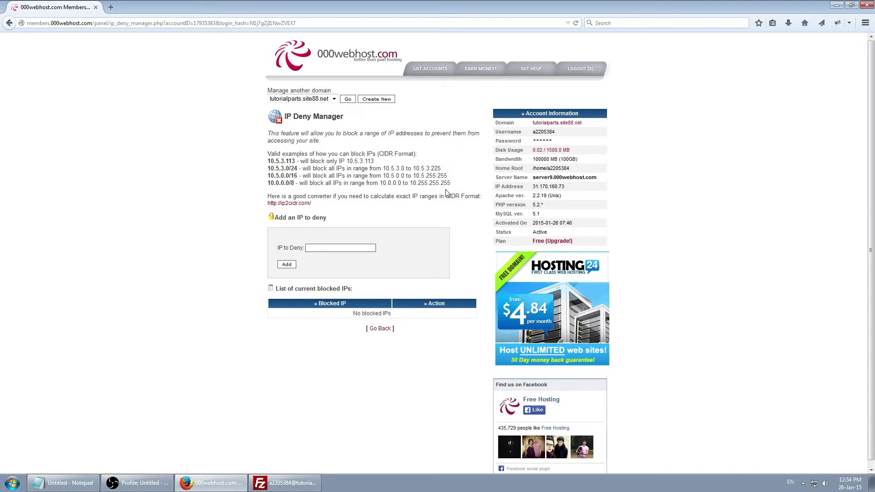
pyautogui.click(381, 329)
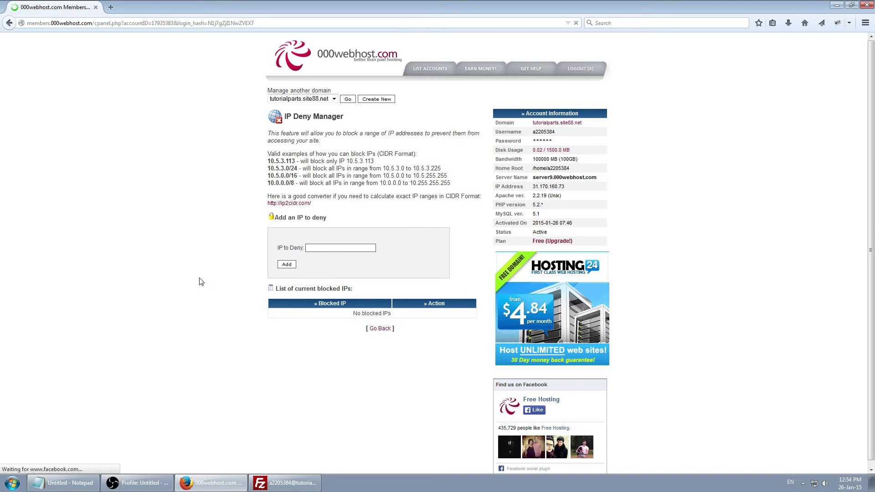
pyautogui.scroll(-5, 434, 258)
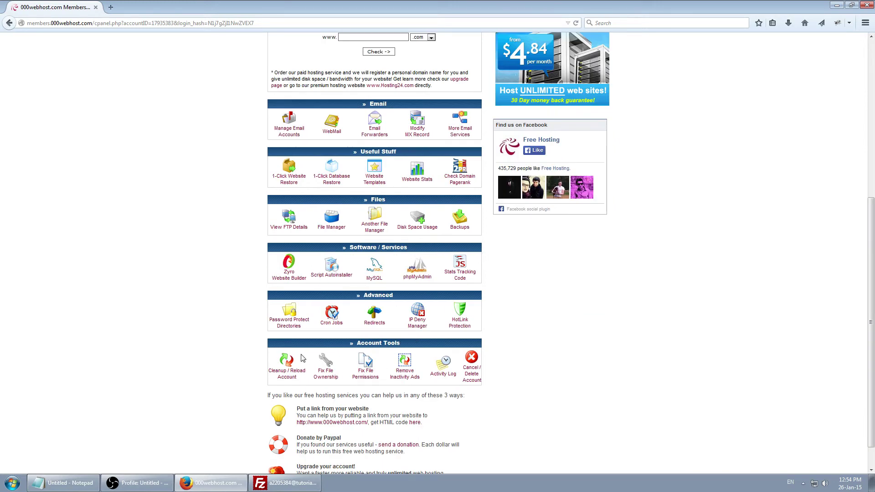
pyautogui.scroll(-1, 360, 340)
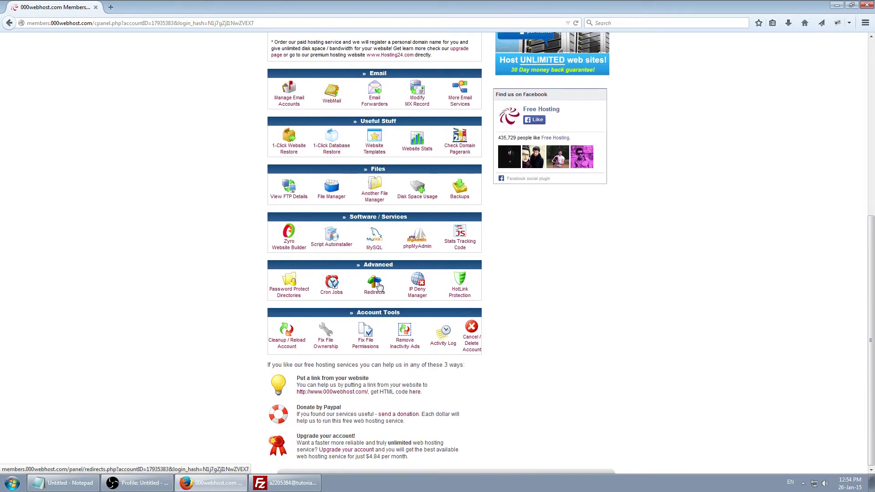
pyautogui.scroll(5, 378, 287)
pyautogui.scroll(2, 619, 202)
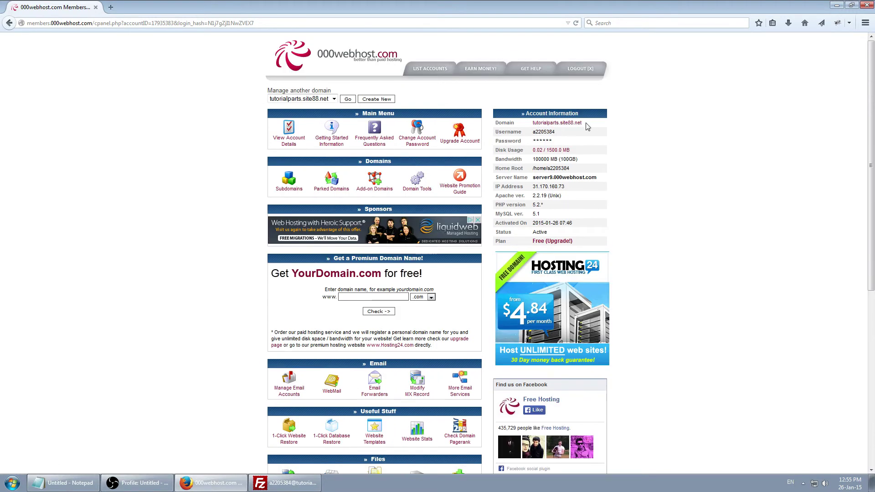
pyautogui.moveTo(586, 123); pyautogui.dragTo(528, 123)
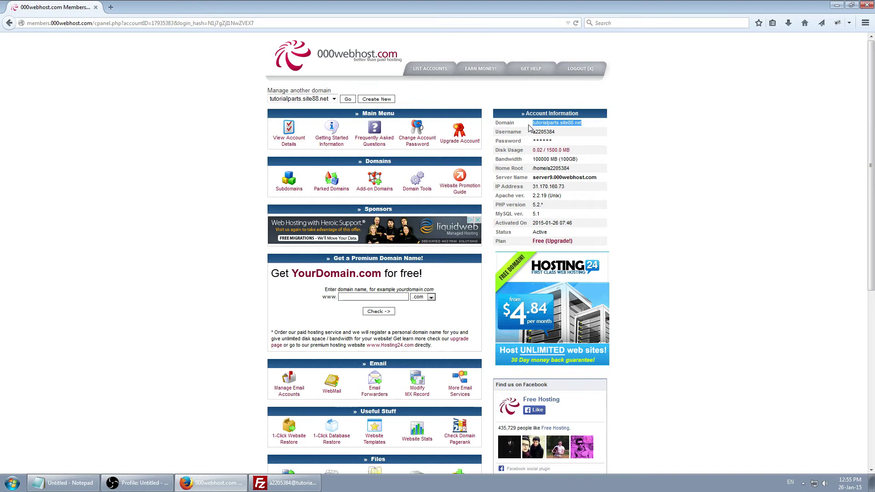
pyautogui.click(709, 181)
pyautogui.scroll(-6, 324, 306)
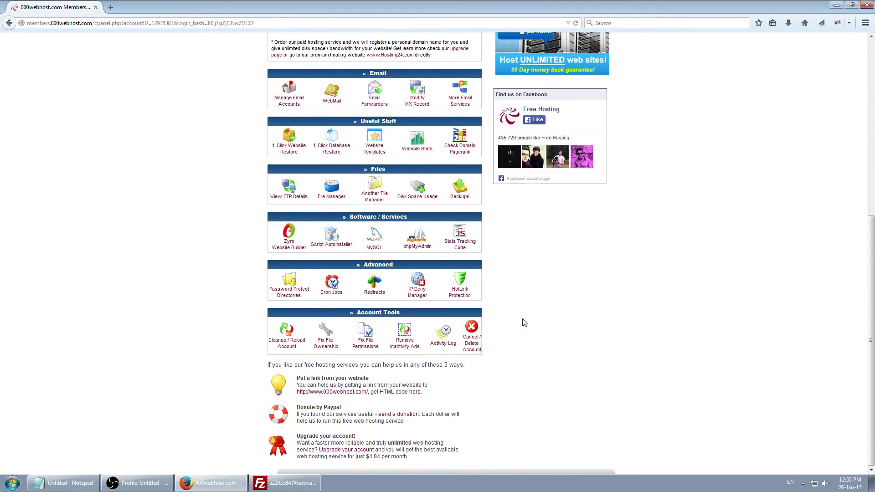
pyautogui.scroll(6, 528, 322)
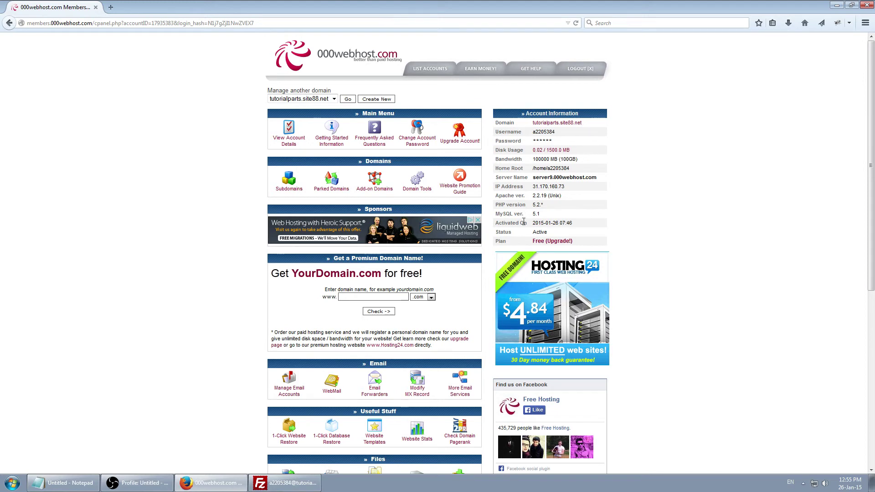
pyautogui.moveTo(504, 153); pyautogui.dragTo(545, 154)
pyautogui.click(597, 153)
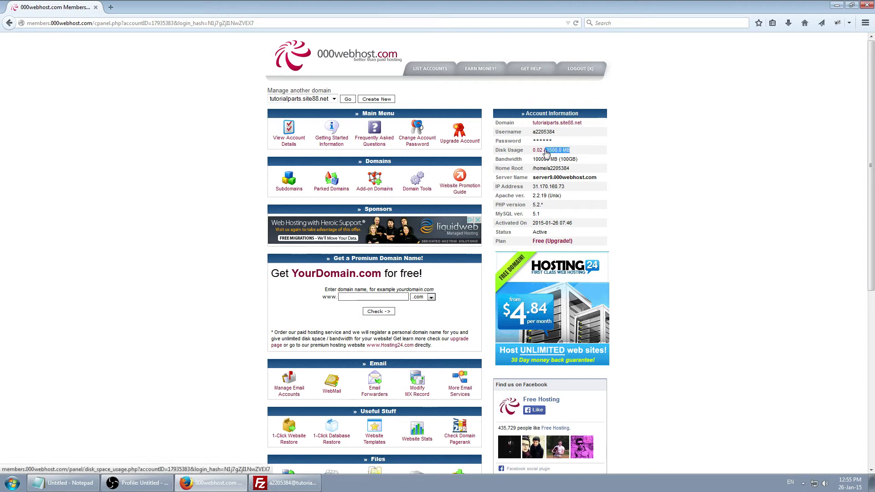
pyautogui.click(600, 155)
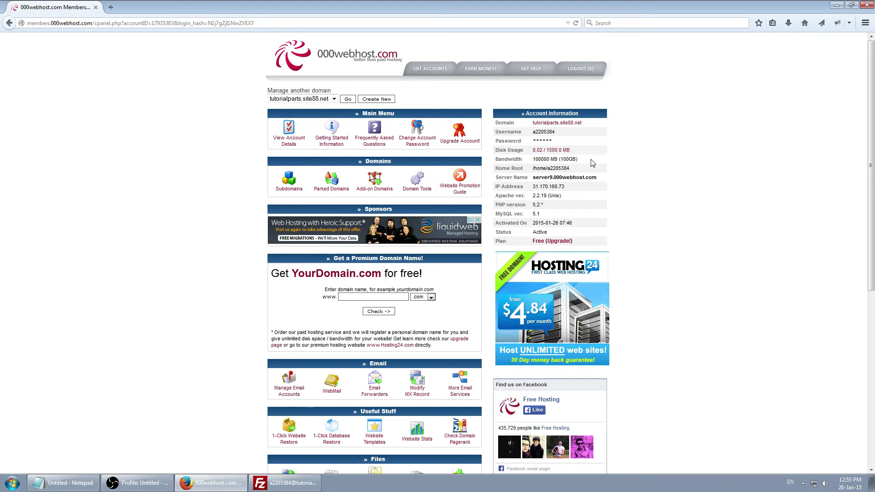
pyautogui.moveTo(531, 160); pyautogui.dragTo(564, 158)
pyautogui.click(584, 161)
pyautogui.click(597, 164)
pyautogui.moveTo(597, 178); pyautogui.dragTo(532, 179)
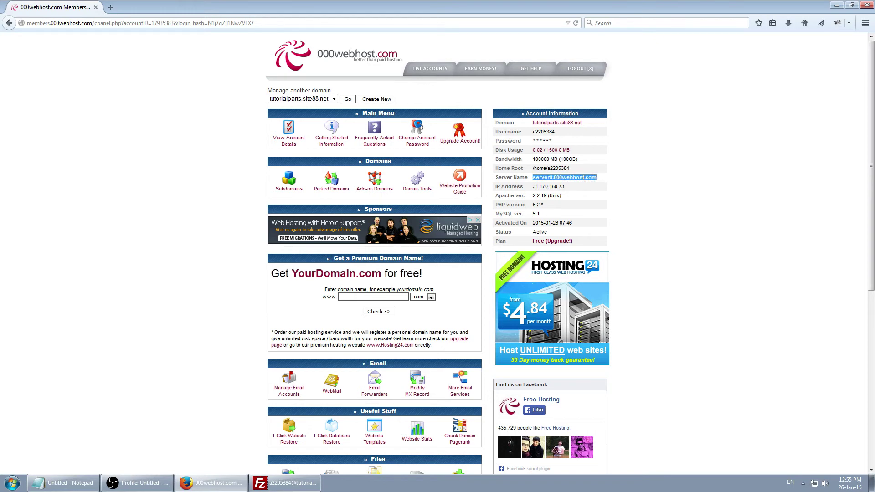
pyautogui.click(560, 177)
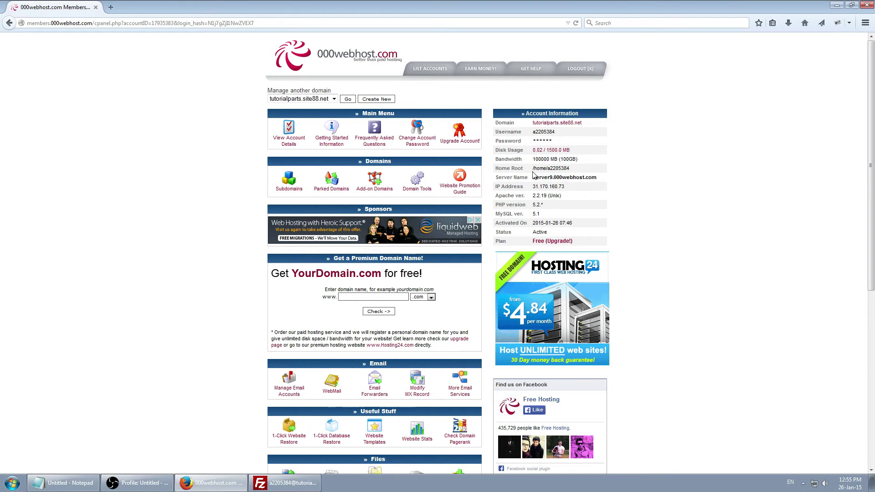
pyautogui.moveTo(532, 169); pyautogui.dragTo(540, 169)
pyautogui.click(586, 197)
# Review the premium hosting upgrade comparison table and its monthly price.
pyautogui.click(560, 241)
pyautogui.scroll(-6, 232, 158)
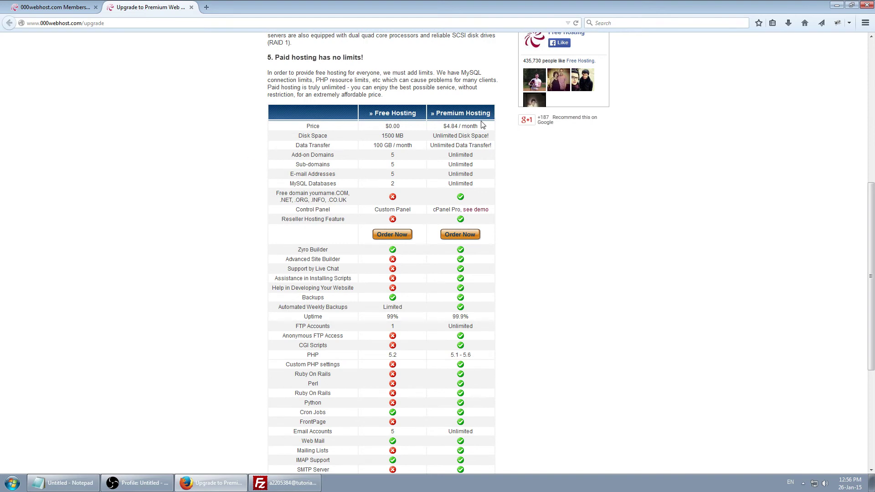
pyautogui.moveTo(481, 126); pyautogui.dragTo(445, 127)
pyautogui.click(513, 153)
pyautogui.scroll(-5, 476, 169)
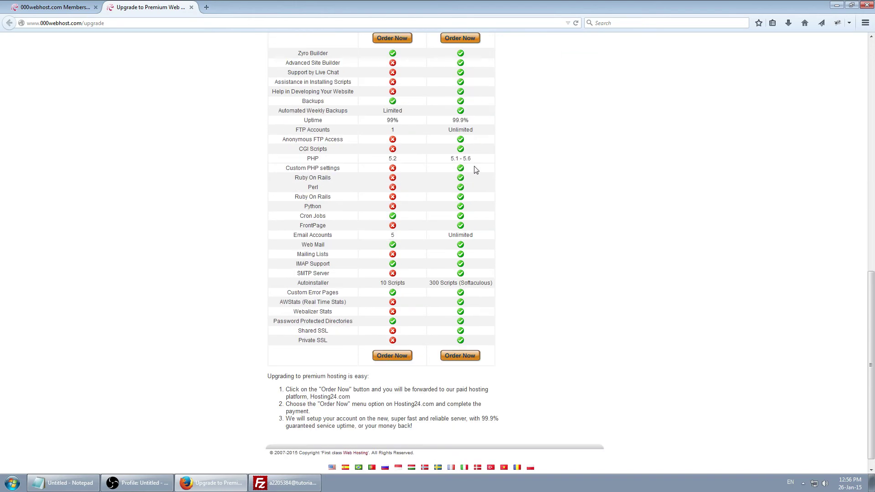
pyautogui.scroll(12, 476, 175)
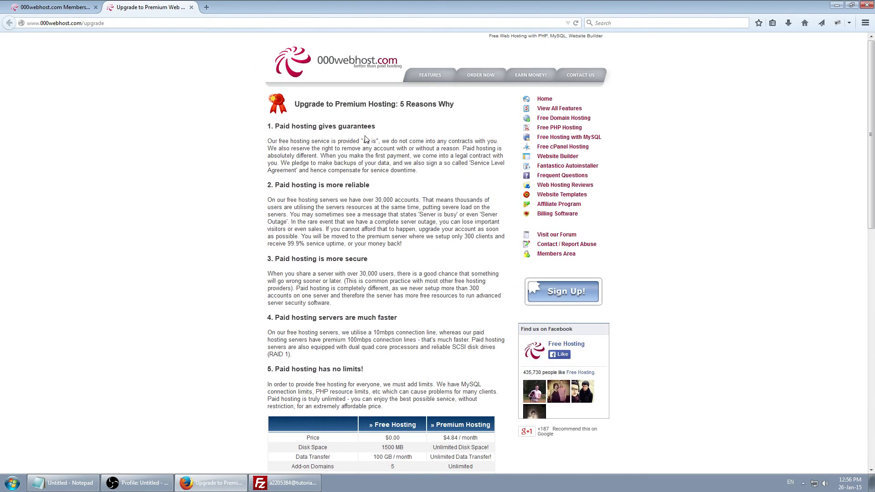
pyautogui.scroll(-6, 367, 140)
# Close the upgrade page and Firefox to get back to FileZilla.
pyautogui.click(66, 7)
pyautogui.middleClick(133, 7)
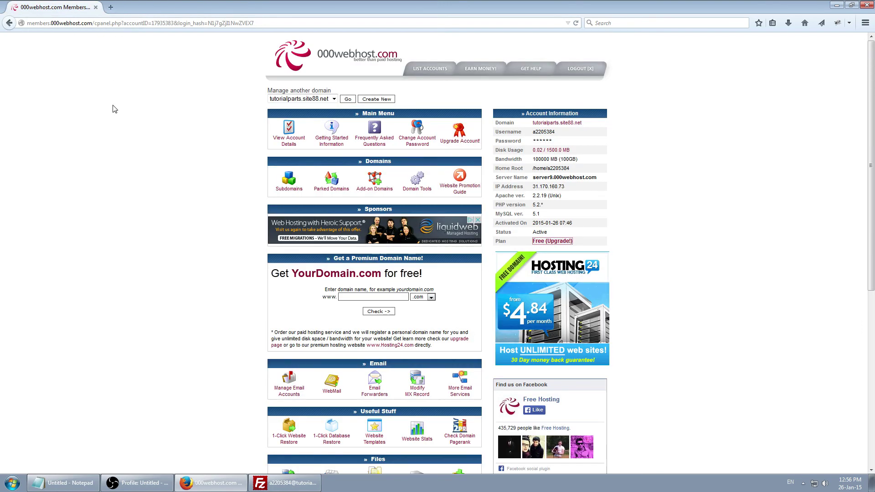
pyautogui.click(866, 5)
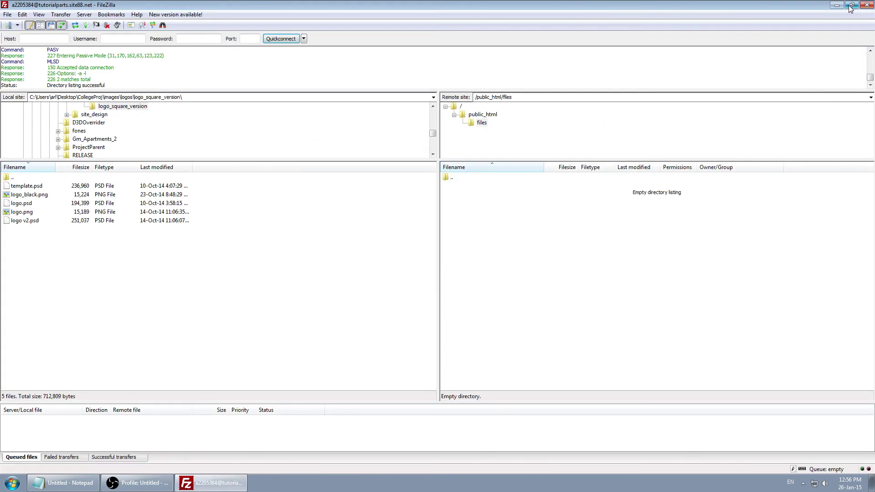